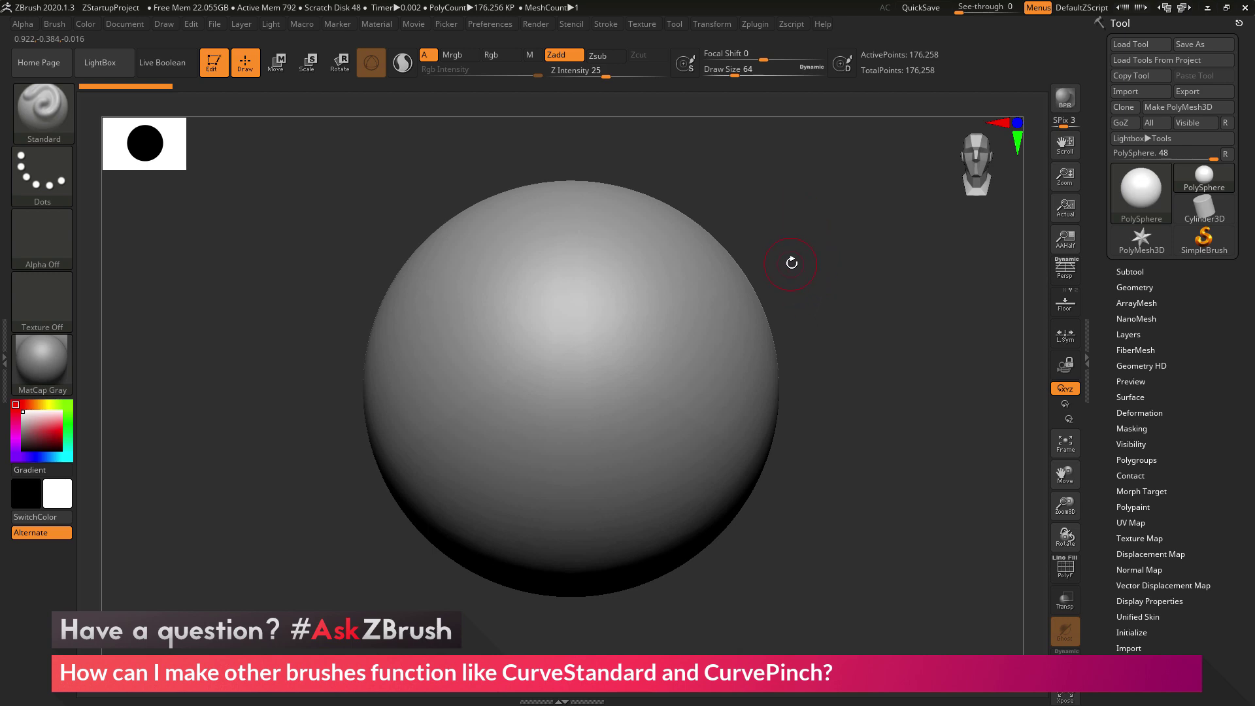
Step: Select the CurveStandard brush and sculpt two raised S-shaped curves on the sphere, dragging the first curve to apply it
{"action": "left_click", "coordinate": [44, 117]}
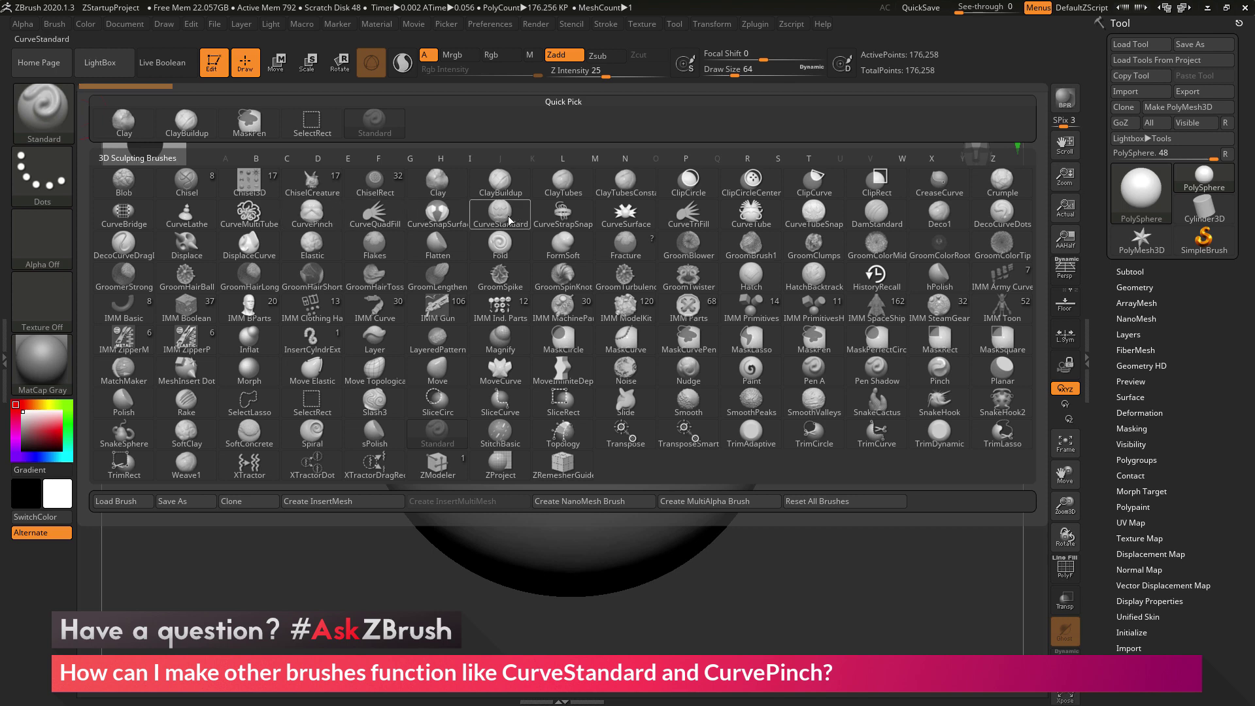
{"action": "mouse_move", "coordinate": [509, 217]}
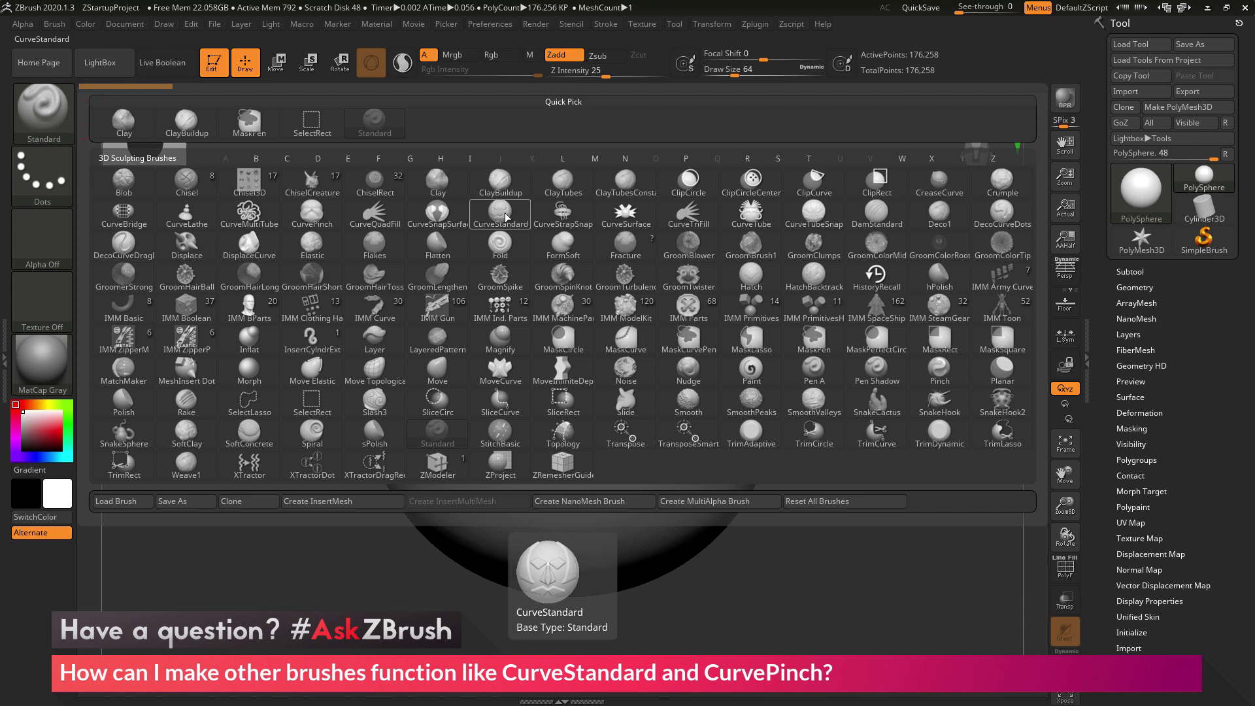
{"action": "left_click", "coordinate": [508, 217]}
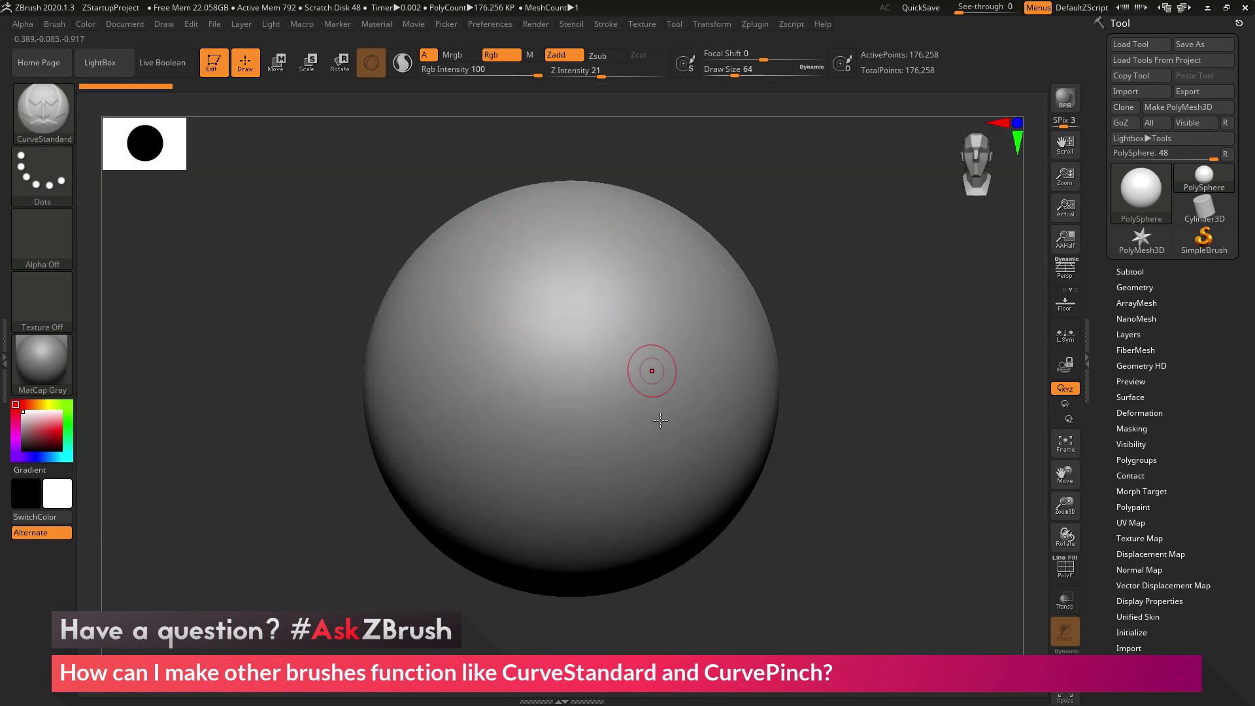
{"action": "mouse_move", "coordinate": [559, 239]}
{"action": "left_mouse_down"}
{"action": "mouse_move", "coordinate": [527, 339]}
{"action": "mouse_move", "coordinate": [658, 398]}
{"action": "mouse_move", "coordinate": [608, 480]}
{"action": "left_mouse_up"}
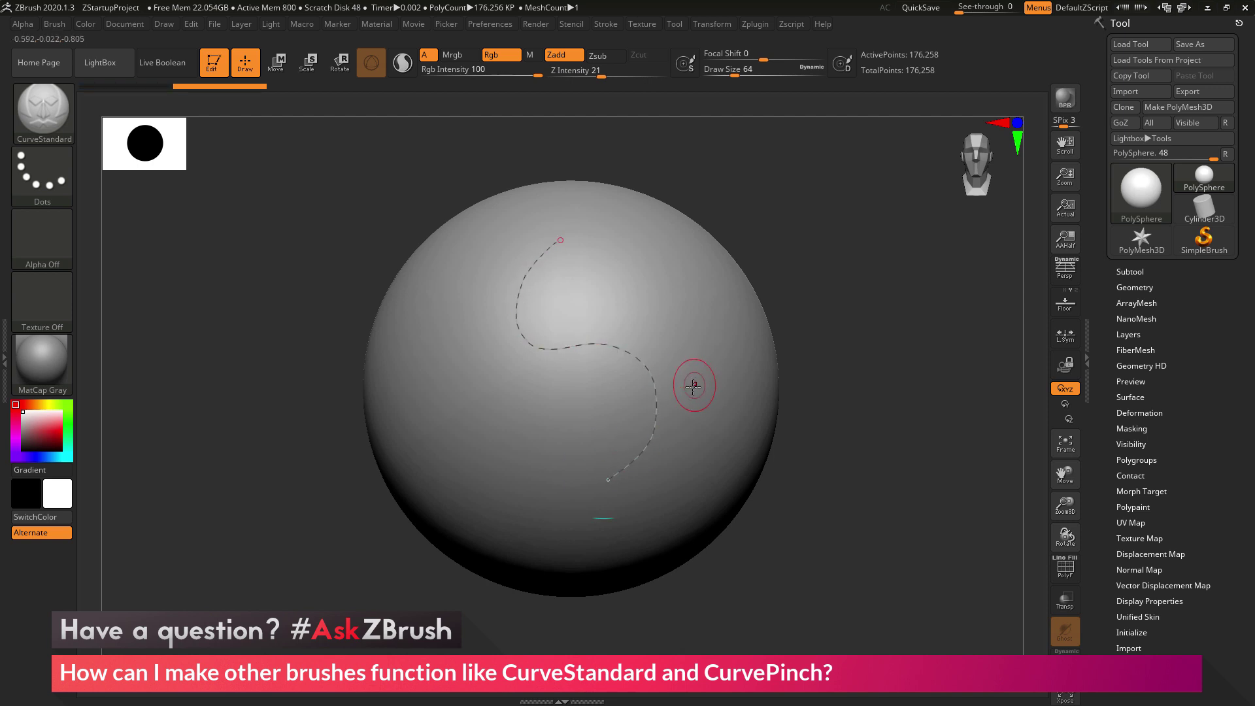
{"action": "left_click", "coordinate": [563, 341]}
{"action": "left_click_drag", "start_coordinate": [607, 481], "coordinate": [589, 500]}
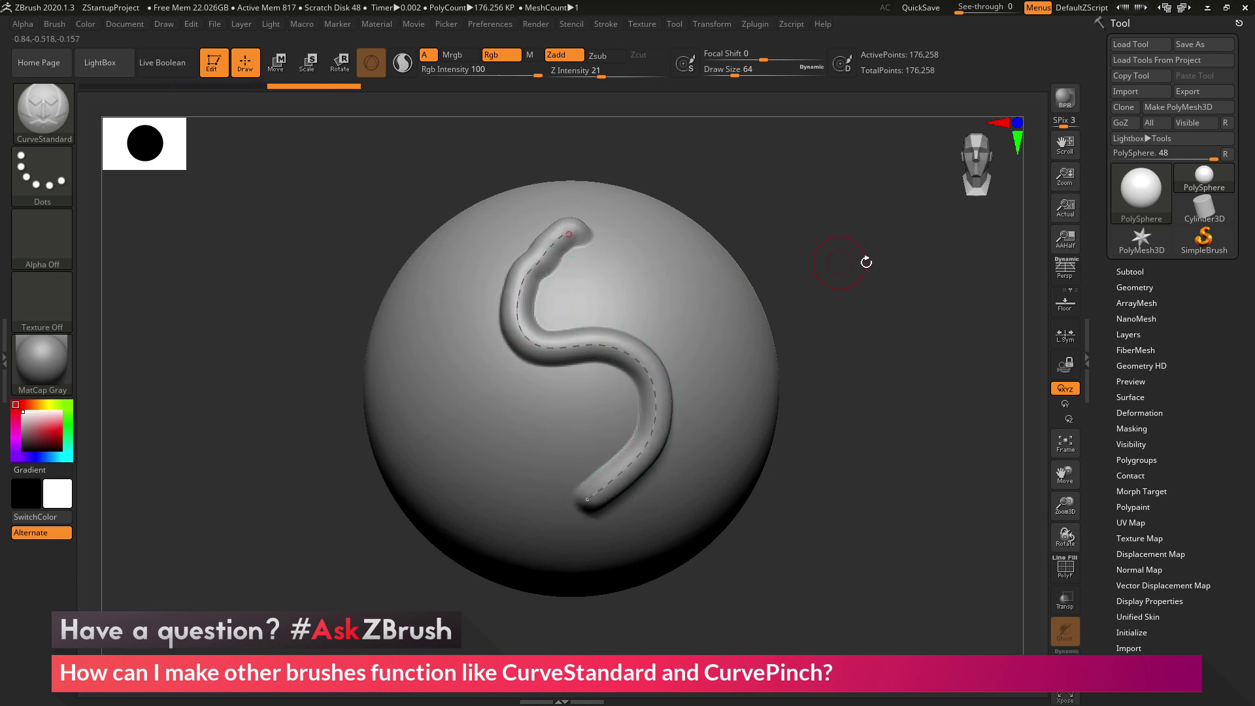
{"action": "left_click_drag", "start_coordinate": [860, 260], "coordinate": [783, 268]}
{"action": "mouse_move", "coordinate": [715, 238]}
{"action": "left_mouse_down"}
{"action": "mouse_move", "coordinate": [700, 254]}
{"action": "mouse_move", "coordinate": [766, 343]}
{"action": "mouse_move", "coordinate": [742, 407]}
{"action": "left_mouse_up"}
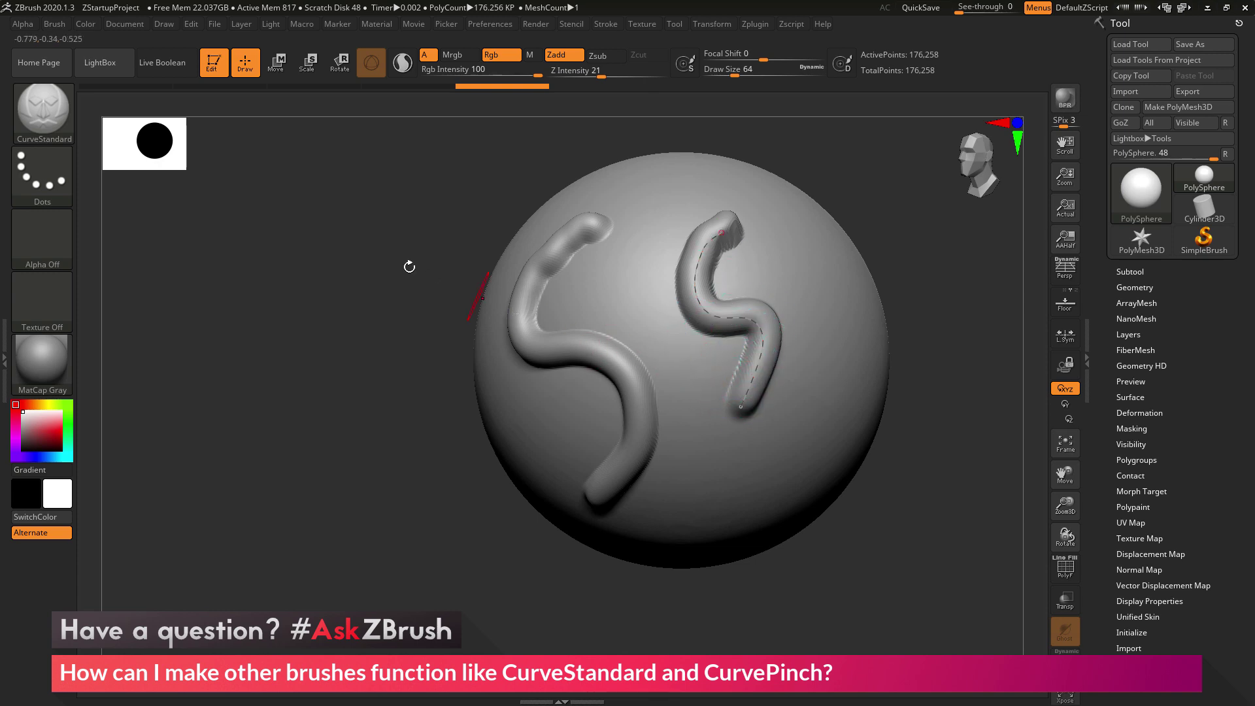
Step: Select the CurvePinch brush, draw an S-shaped curve on the sphere's side and drag it to pinch the surface
{"action": "left_click", "coordinate": [38, 113]}
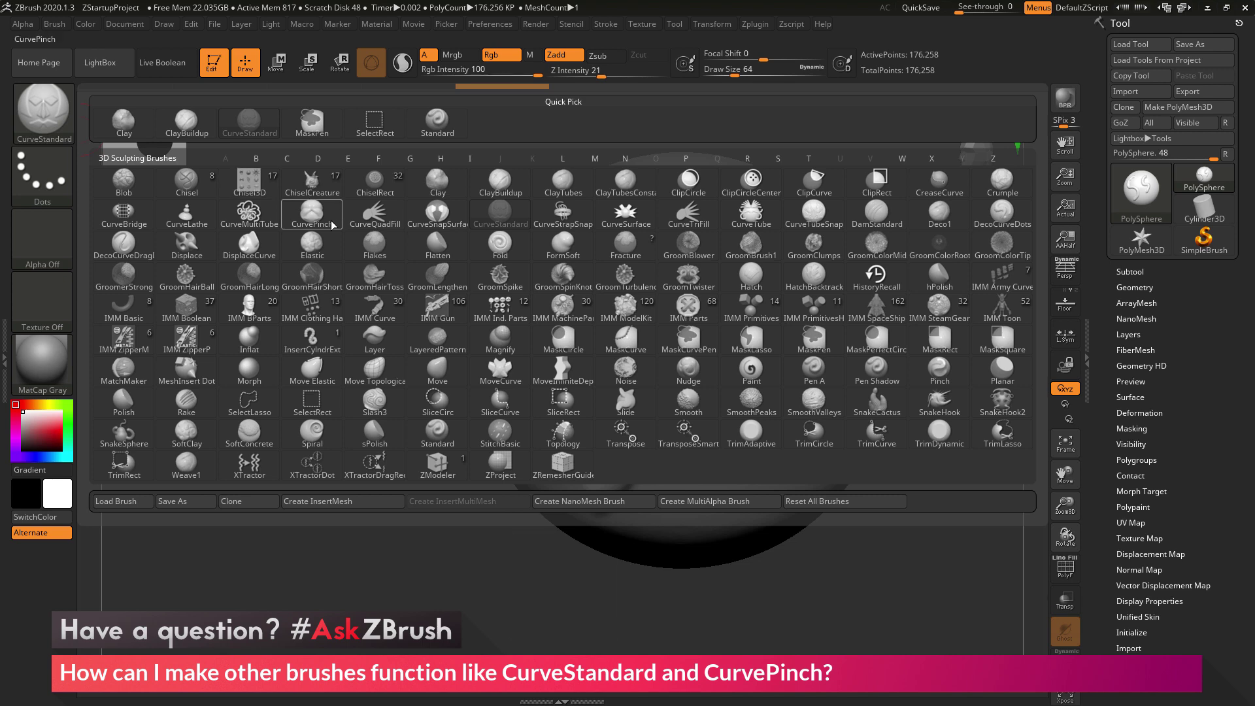
{"action": "left_click", "coordinate": [332, 224]}
{"action": "mouse_move", "coordinate": [888, 252]}
{"action": "left_mouse_down"}
{"action": "mouse_move", "coordinate": [897, 237]}
{"action": "mouse_move", "coordinate": [765, 277]}
{"action": "left_mouse_up"}
{"action": "left_click_drag", "start_coordinate": [694, 207], "coordinate": [645, 294]}
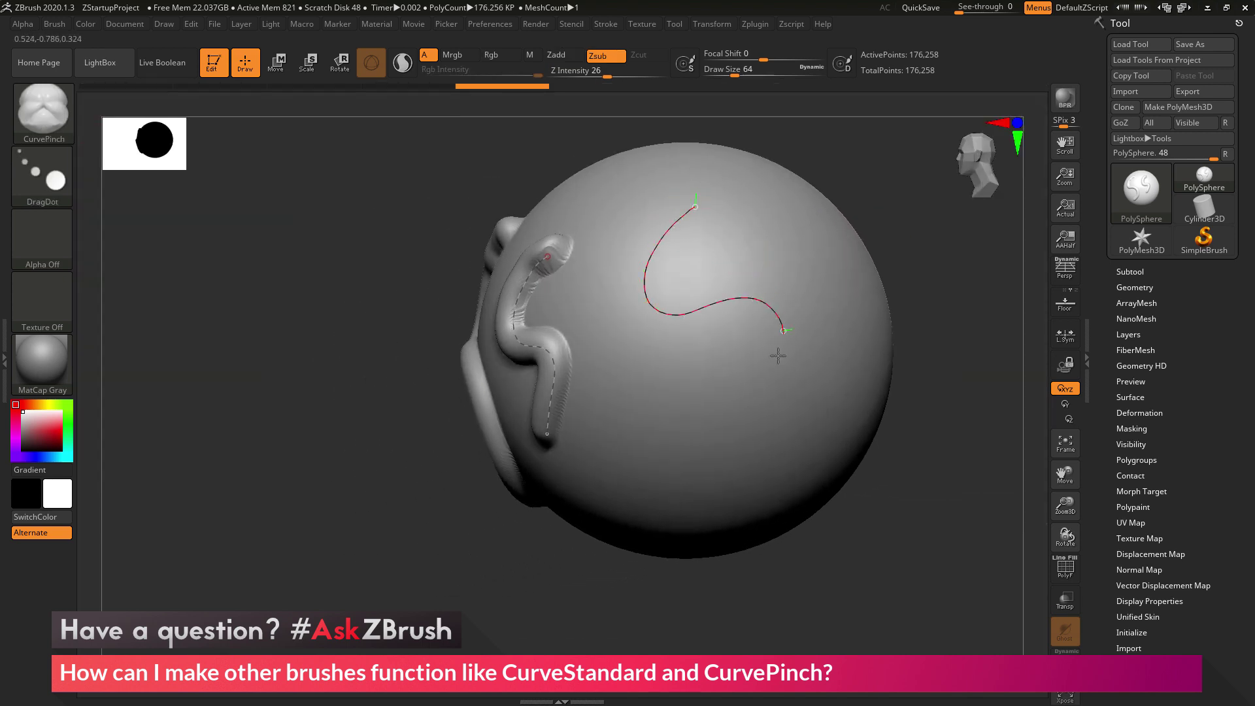
{"action": "left_click_drag", "start_coordinate": [779, 319], "coordinate": [719, 436]}
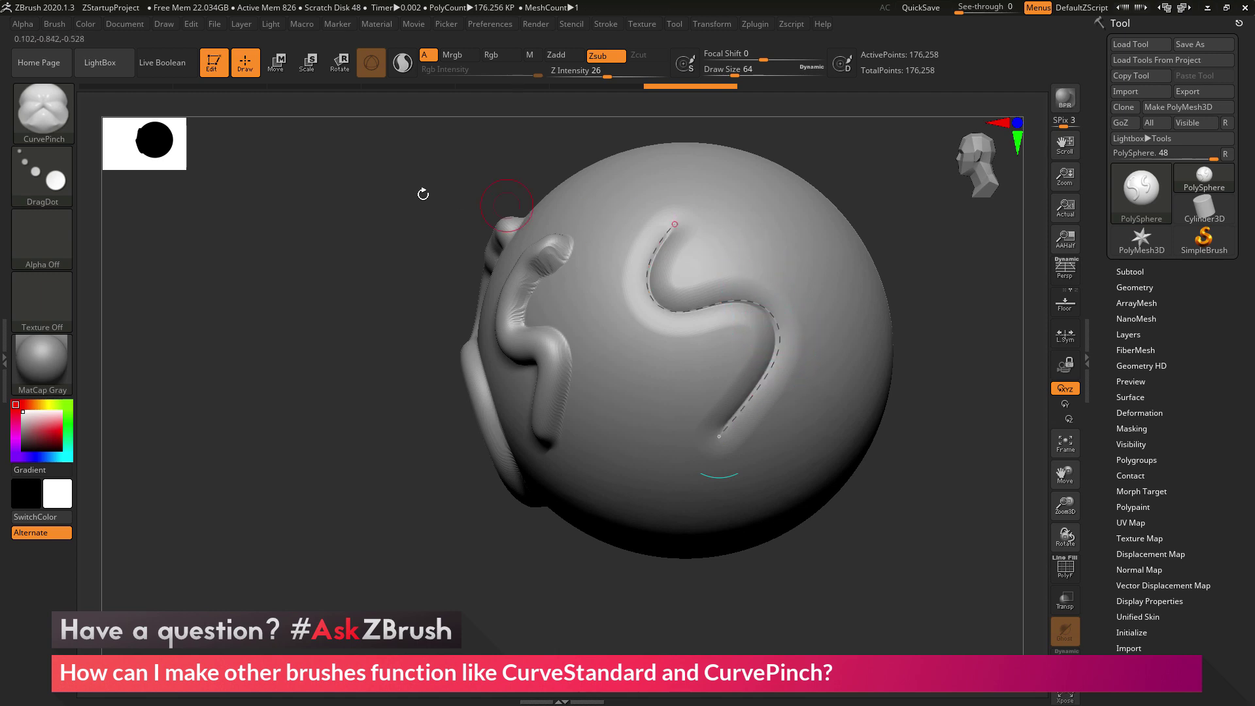
Step: Select the DamStandard brush and carve a small freehand S-shaped stroke on an unsculpted area of the sphere
{"action": "left_click", "coordinate": [43, 111]}
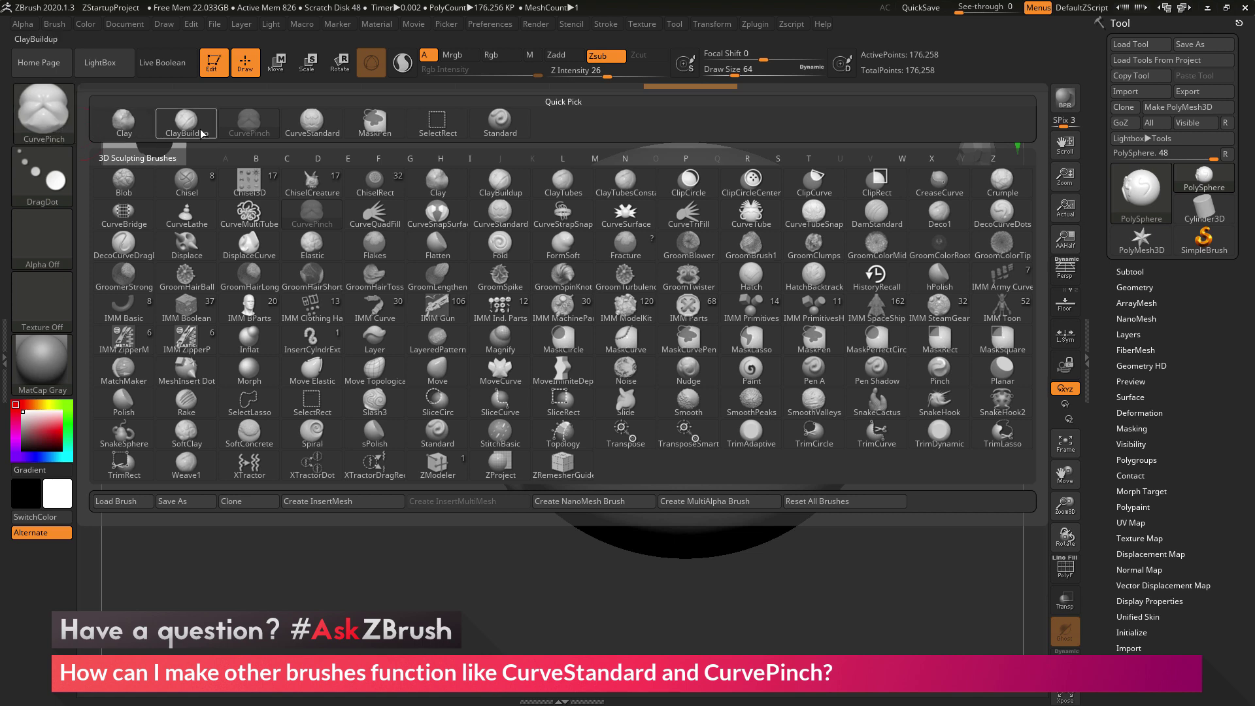
{"action": "left_click", "coordinate": [881, 221]}
{"action": "mouse_move", "coordinate": [915, 253]}
{"action": "left_mouse_down"}
{"action": "mouse_move", "coordinate": [861, 246]}
{"action": "mouse_move", "coordinate": [916, 232]}
{"action": "mouse_move", "coordinate": [793, 237]}
{"action": "left_mouse_up"}
{"action": "mouse_move", "coordinate": [675, 208]}
{"action": "left_mouse_down"}
{"action": "mouse_move", "coordinate": [641, 243]}
{"action": "mouse_move", "coordinate": [712, 281]}
{"action": "mouse_move", "coordinate": [686, 317]}
{"action": "left_mouse_up"}
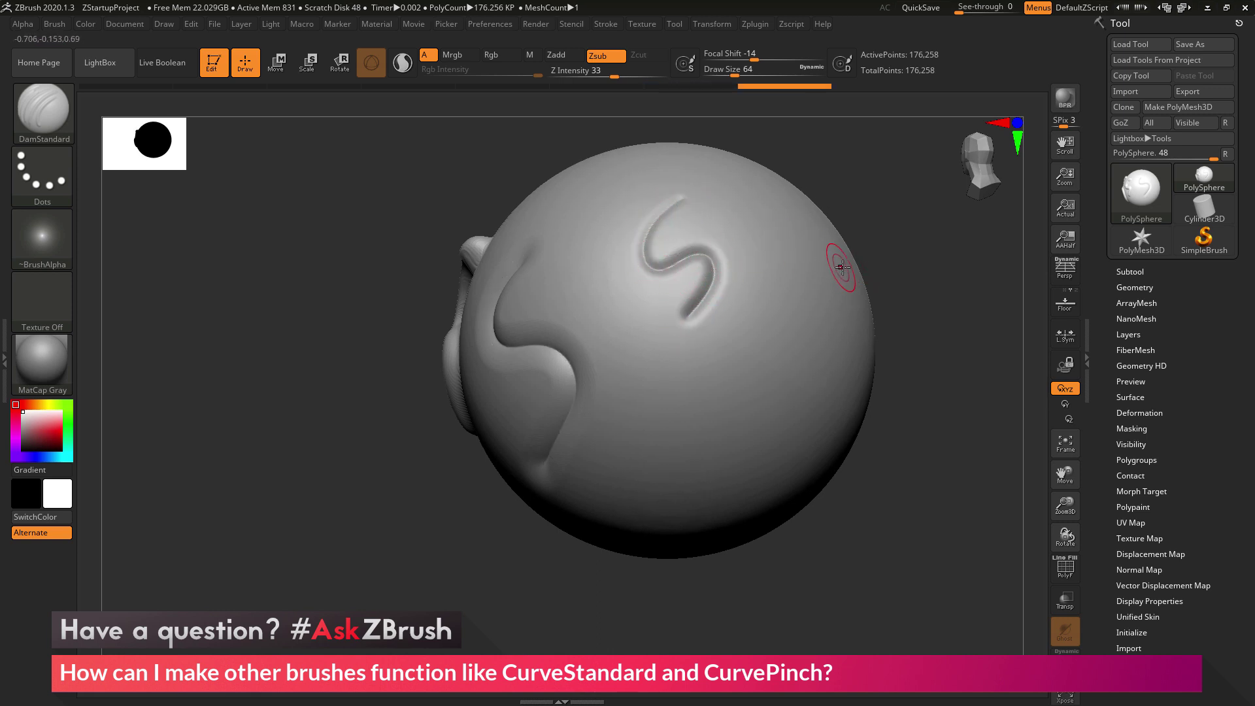
Step: Enable Curve Mode and Snap in the curve settings of the DamStandard brush
{"action": "left_click", "coordinate": [607, 24]}
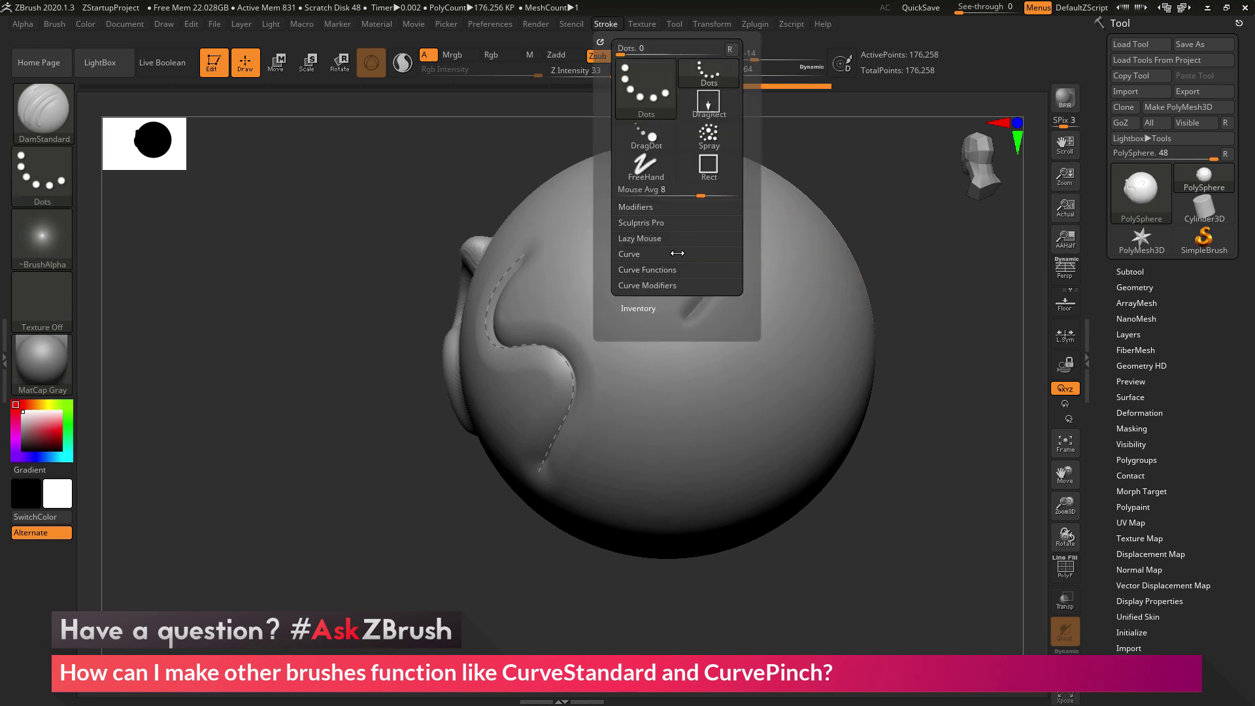
{"action": "left_click", "coordinate": [636, 254]}
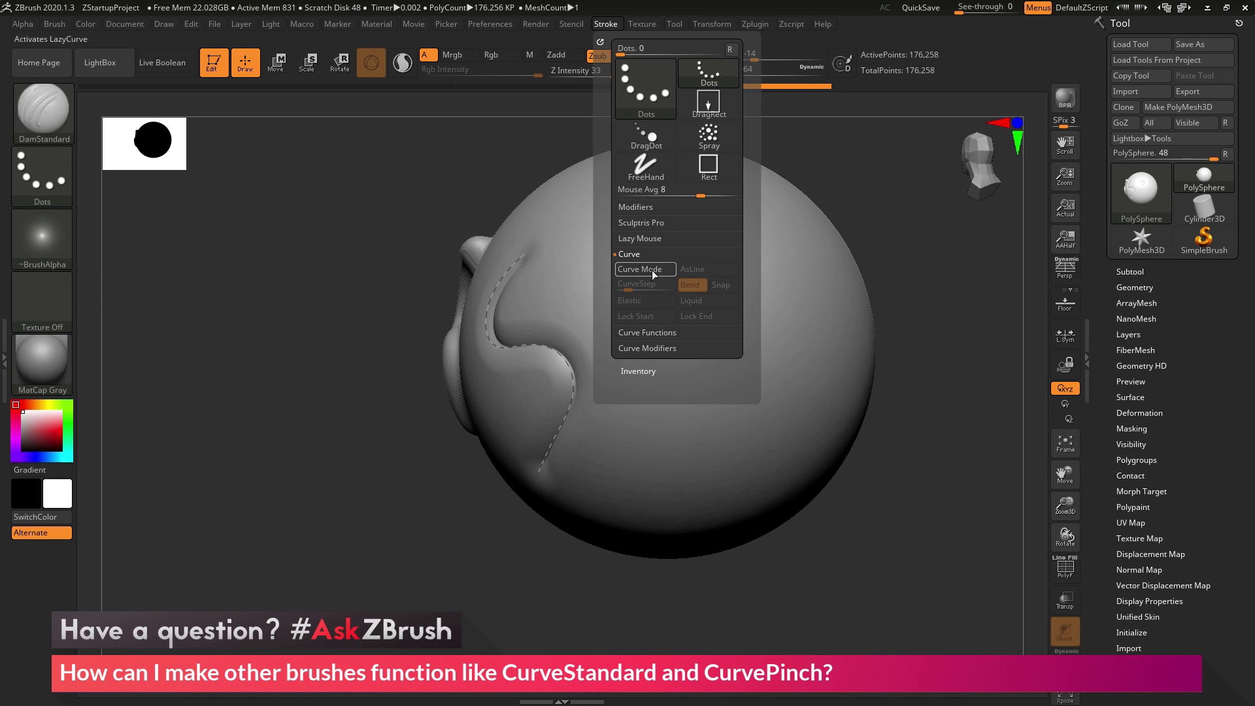
{"action": "left_click", "coordinate": [651, 270]}
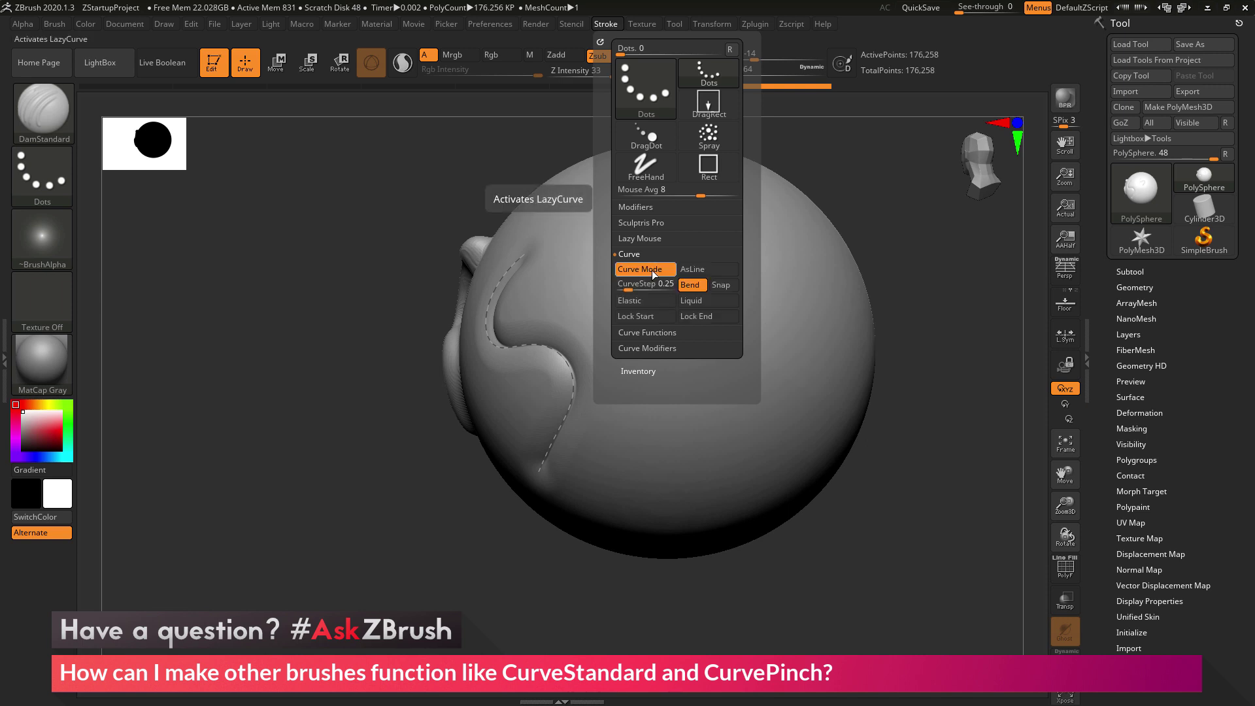
{"action": "left_click", "coordinate": [725, 287]}
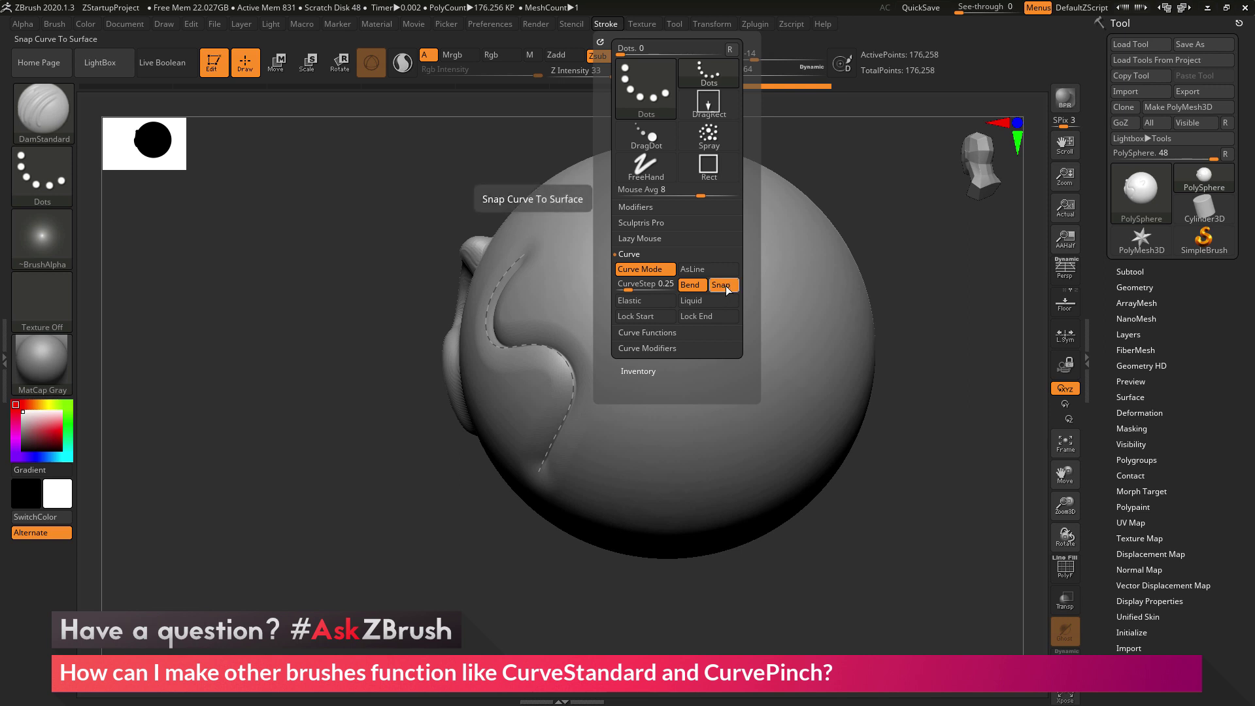
Step: Draw an S-shaped DamStandard curve on the back of the sphere and drag its lower end to carve the groove
{"action": "left_click_drag", "start_coordinate": [896, 232], "coordinate": [801, 247], "text": "alt"}
{"action": "left_click_drag", "start_coordinate": [689, 229], "coordinate": [674, 253]}
{"action": "left_click_drag", "start_coordinate": [723, 390], "coordinate": [700, 401]}
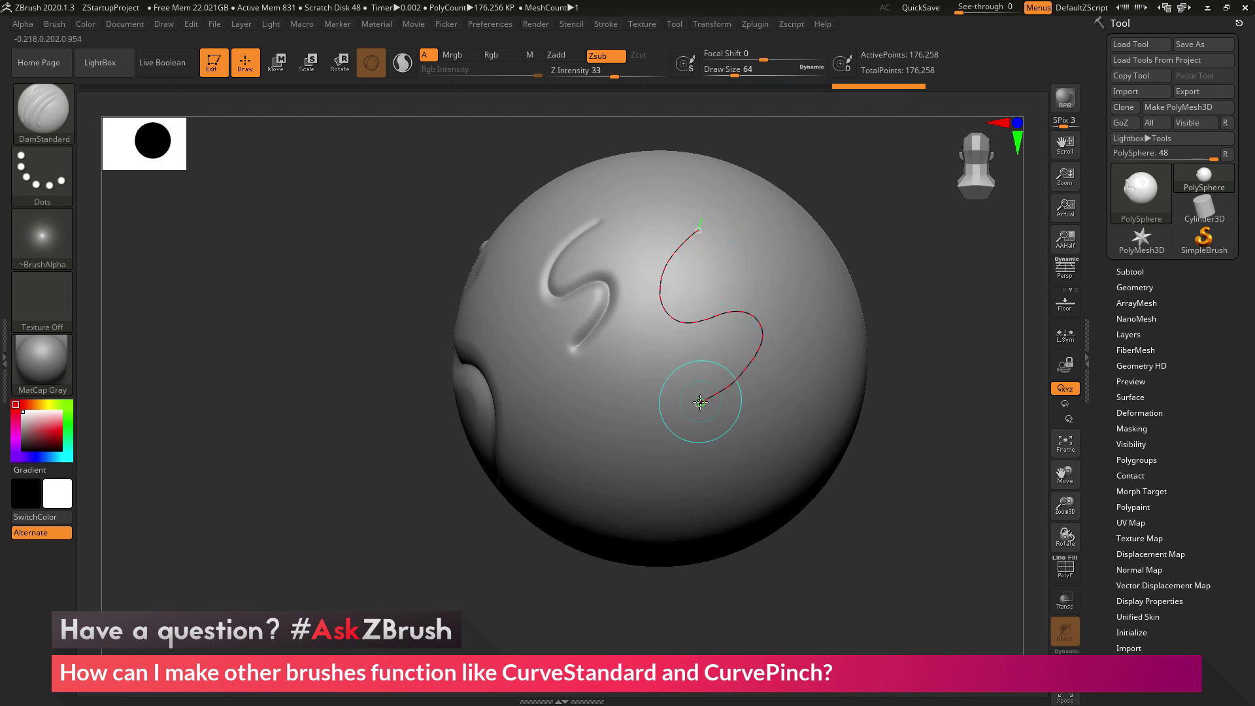
{"action": "left_click_drag", "start_coordinate": [699, 405], "coordinate": [660, 445]}
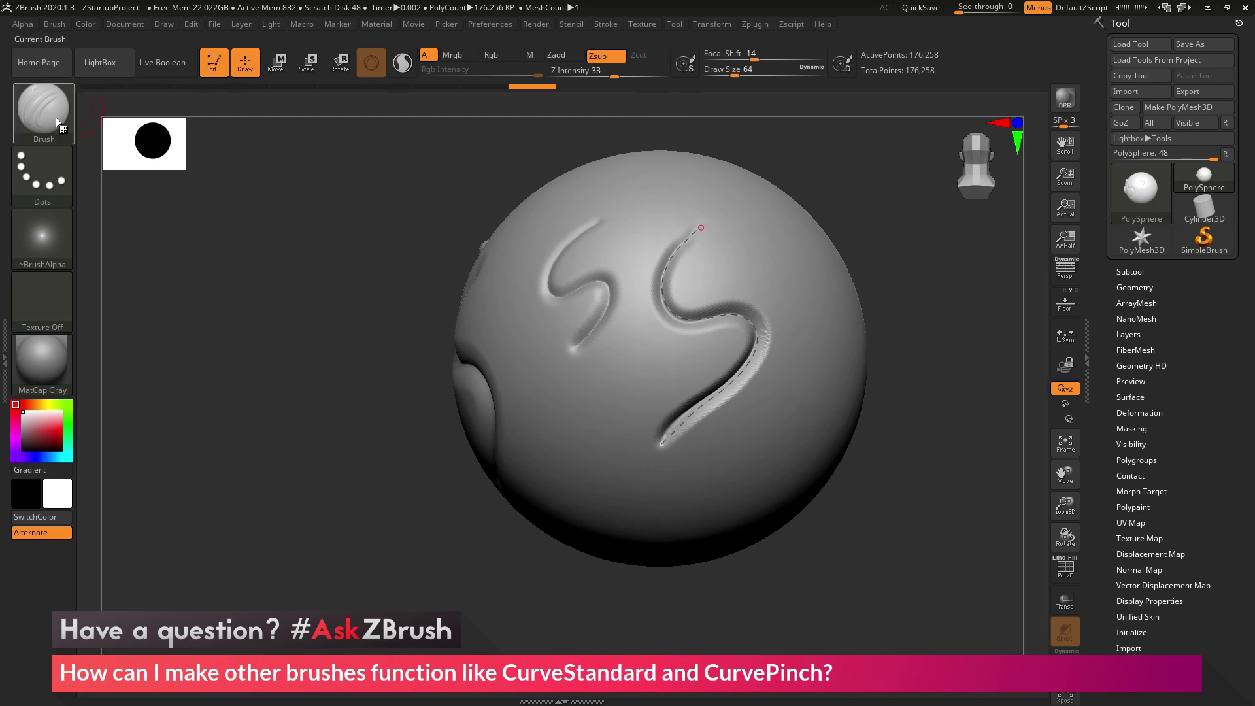
Step: Carve another S-shaped DamStandard curve beside the previous groove on a clear part of the sphere
{"action": "left_click", "coordinate": [608, 23]}
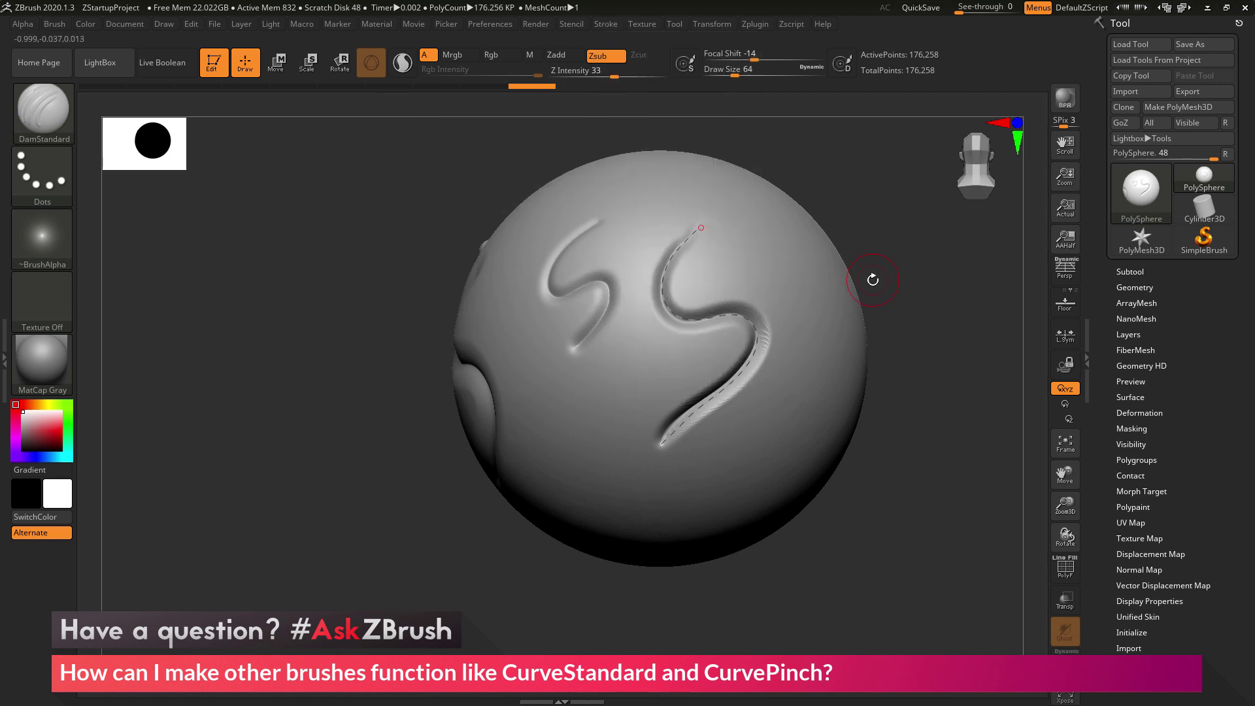
{"action": "left_click_drag", "start_coordinate": [879, 273], "coordinate": [752, 220]}
{"action": "left_click_drag", "start_coordinate": [808, 334], "coordinate": [771, 412]}
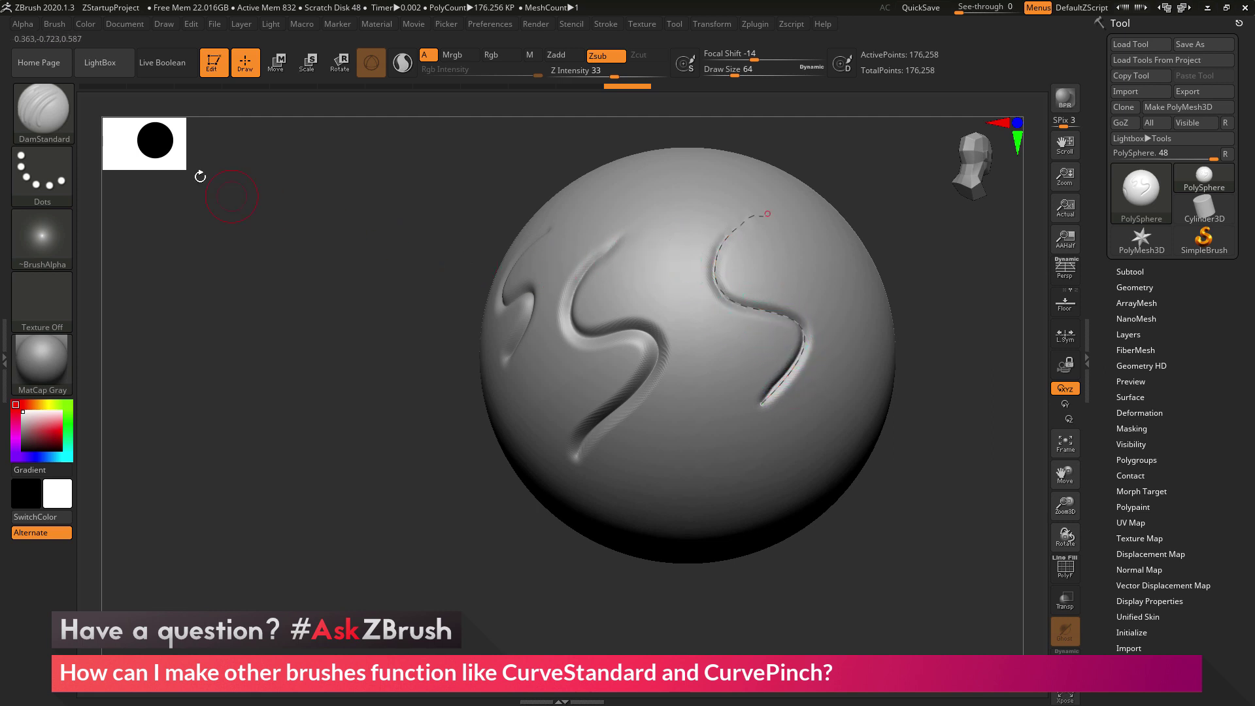
Step: Switch the active brush to CurvePinch and from there to CurveStandard
{"action": "left_click", "coordinate": [43, 120]}
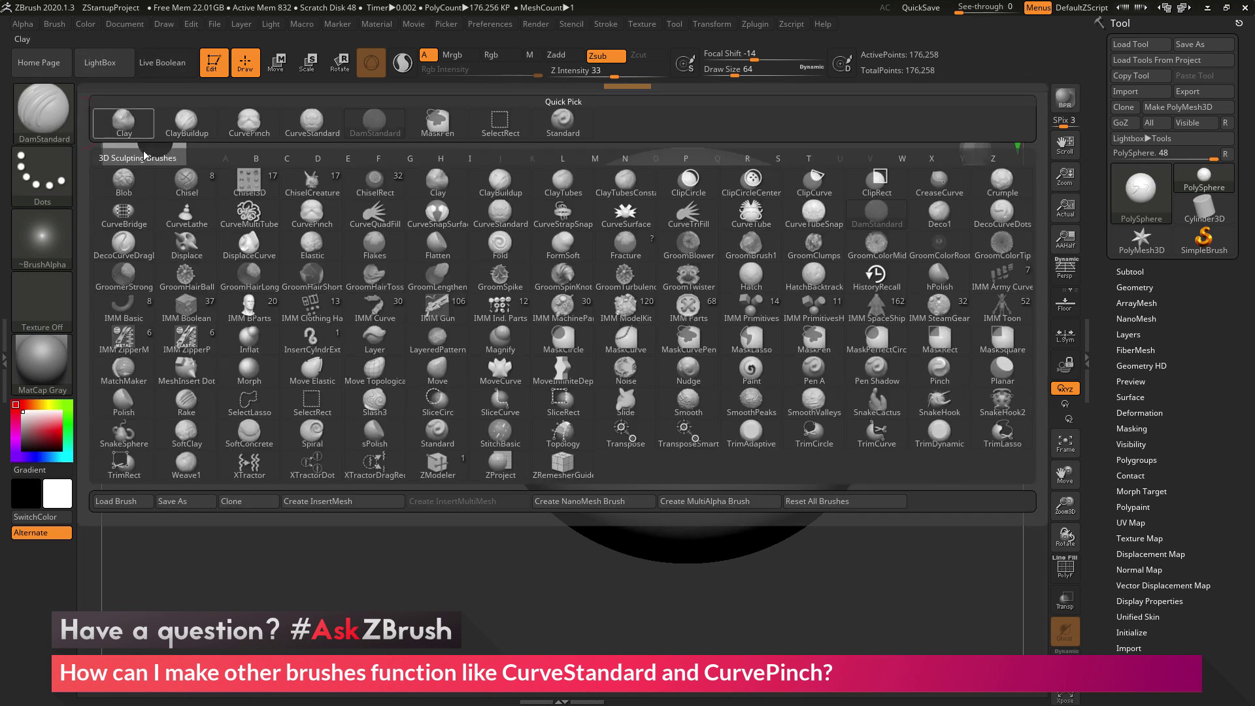
{"action": "left_click", "coordinate": [316, 212]}
{"action": "mouse_move", "coordinate": [51, 119]}
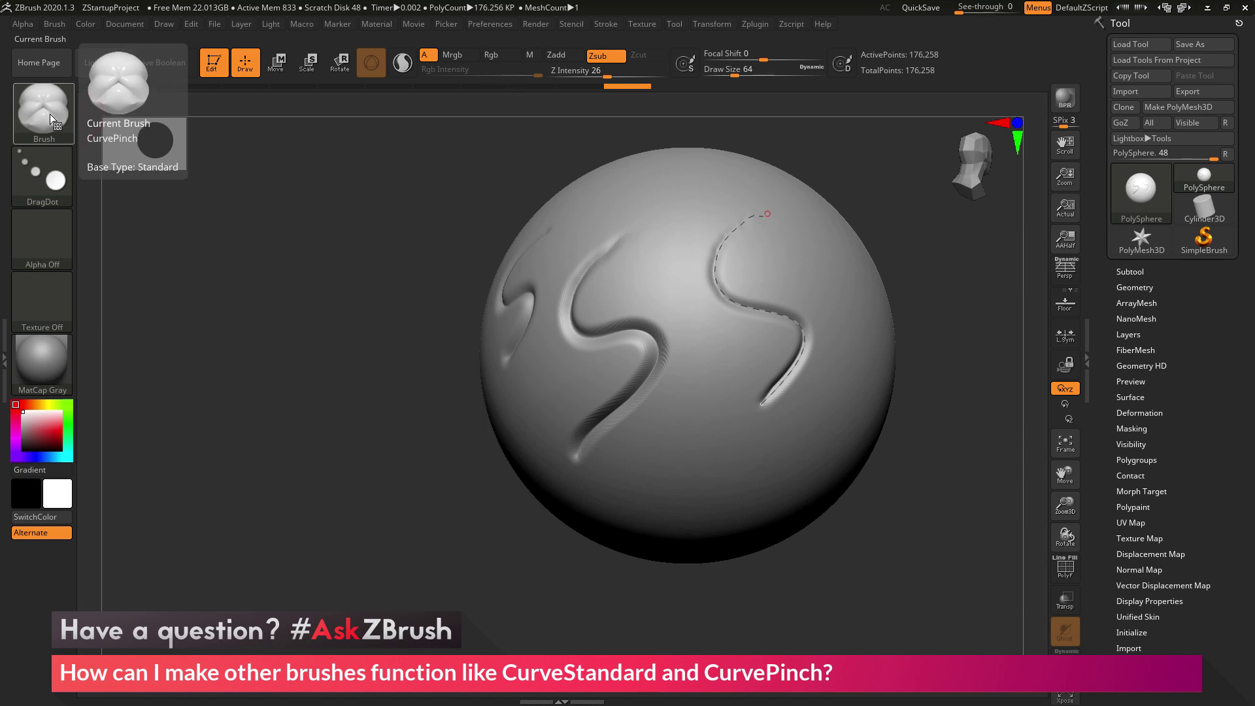
{"action": "left_click", "coordinate": [47, 117]}
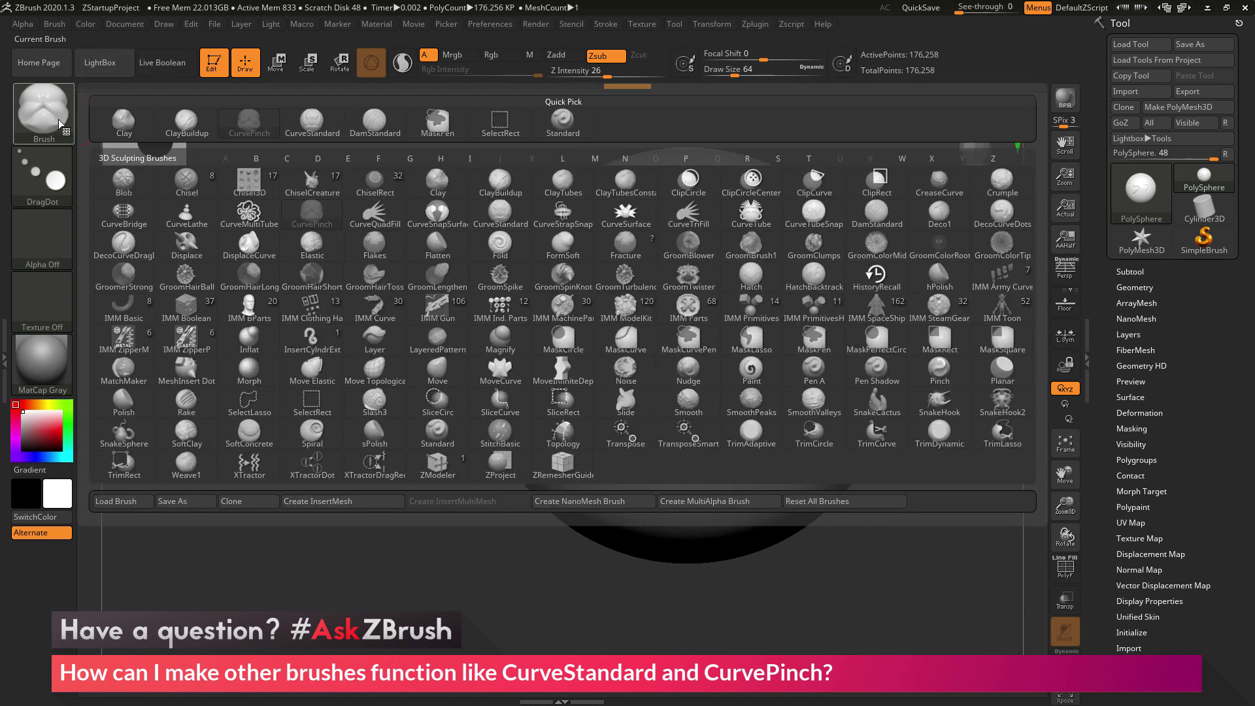
{"action": "left_click", "coordinate": [485, 215]}
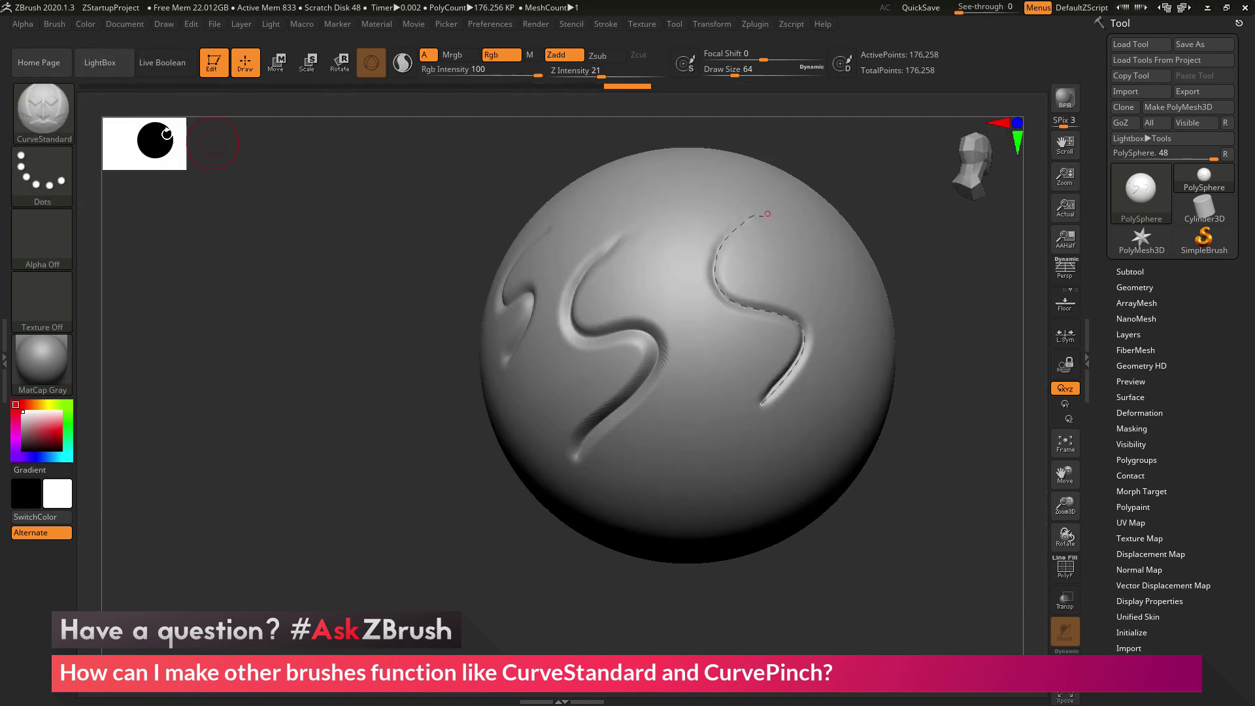
{"action": "mouse_move", "coordinate": [50, 113]}
{"action": "left_click_drag", "start_coordinate": [917, 263], "coordinate": [884, 292]}
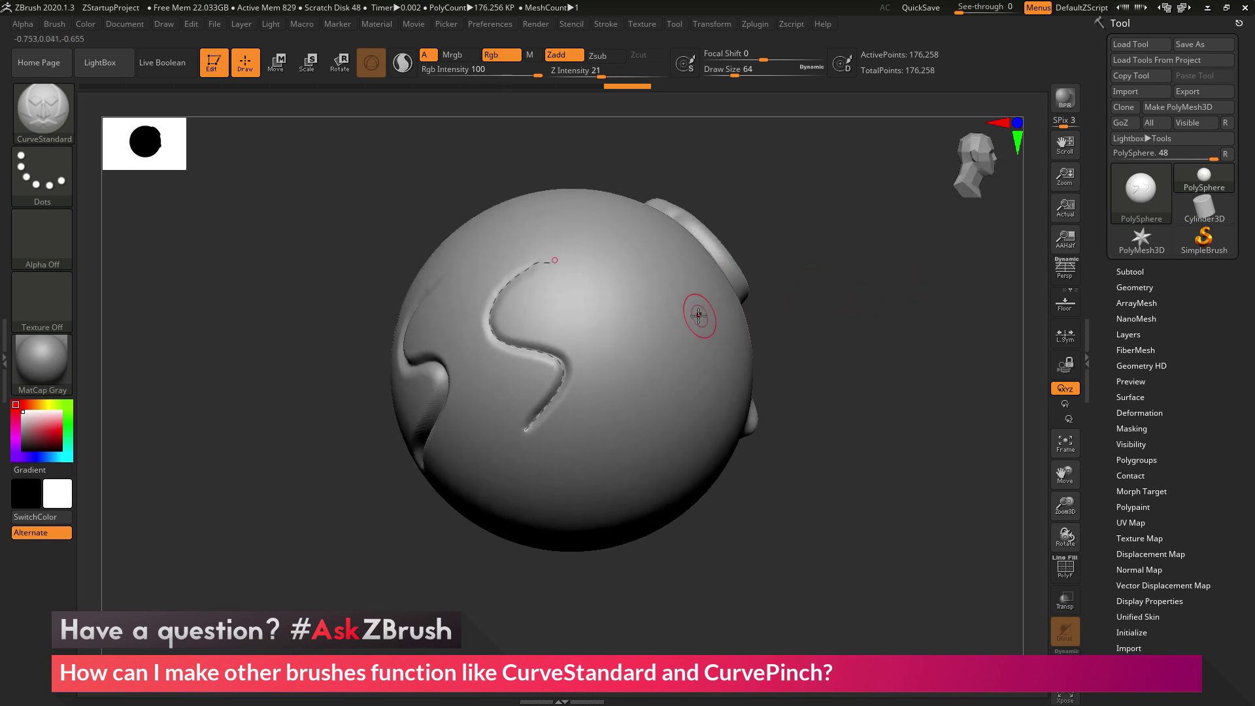
Step: Select the TrimAdaptive brush and enable Curve Mode with Snap in its curve settings
{"action": "left_click", "coordinate": [43, 110]}
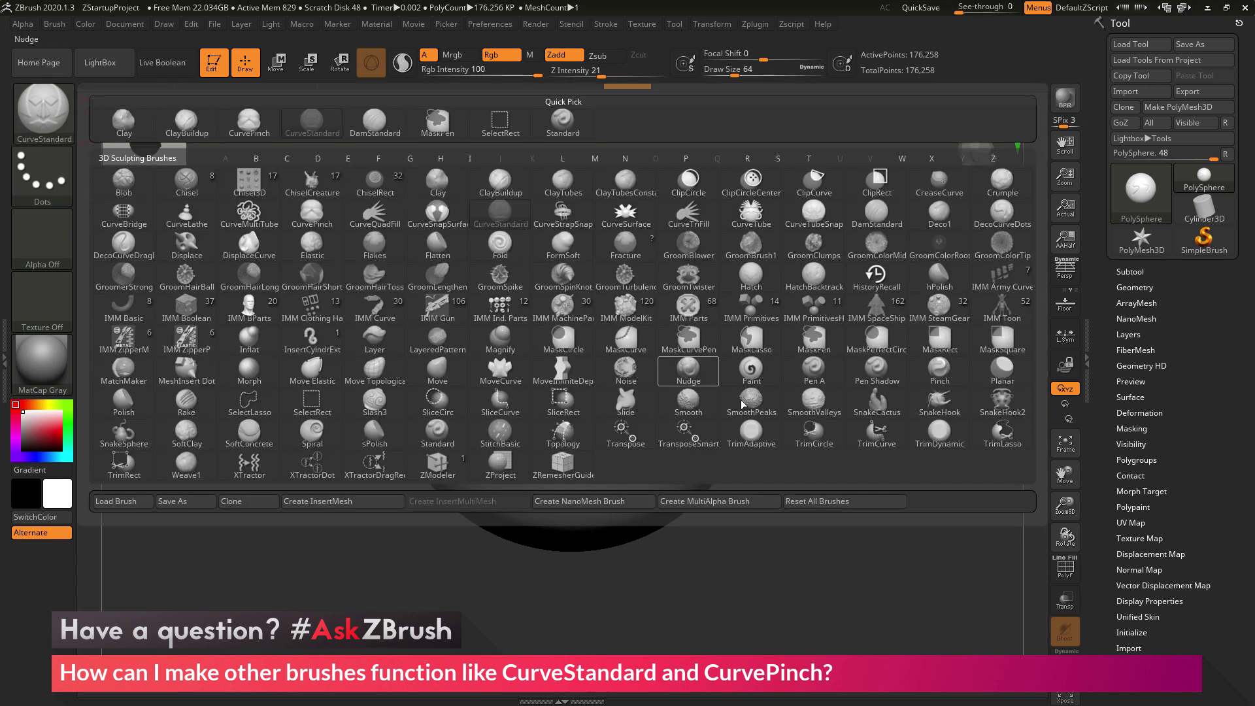
{"action": "left_click", "coordinate": [751, 433]}
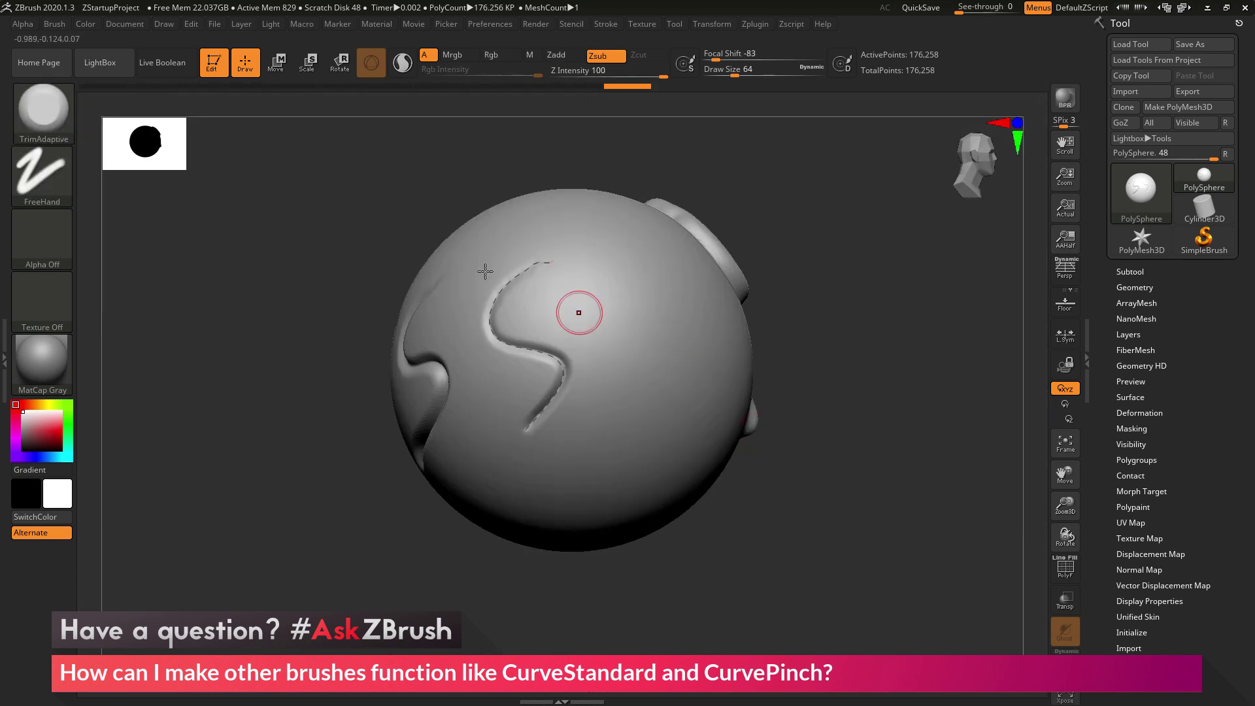
{"action": "mouse_move", "coordinate": [49, 117]}
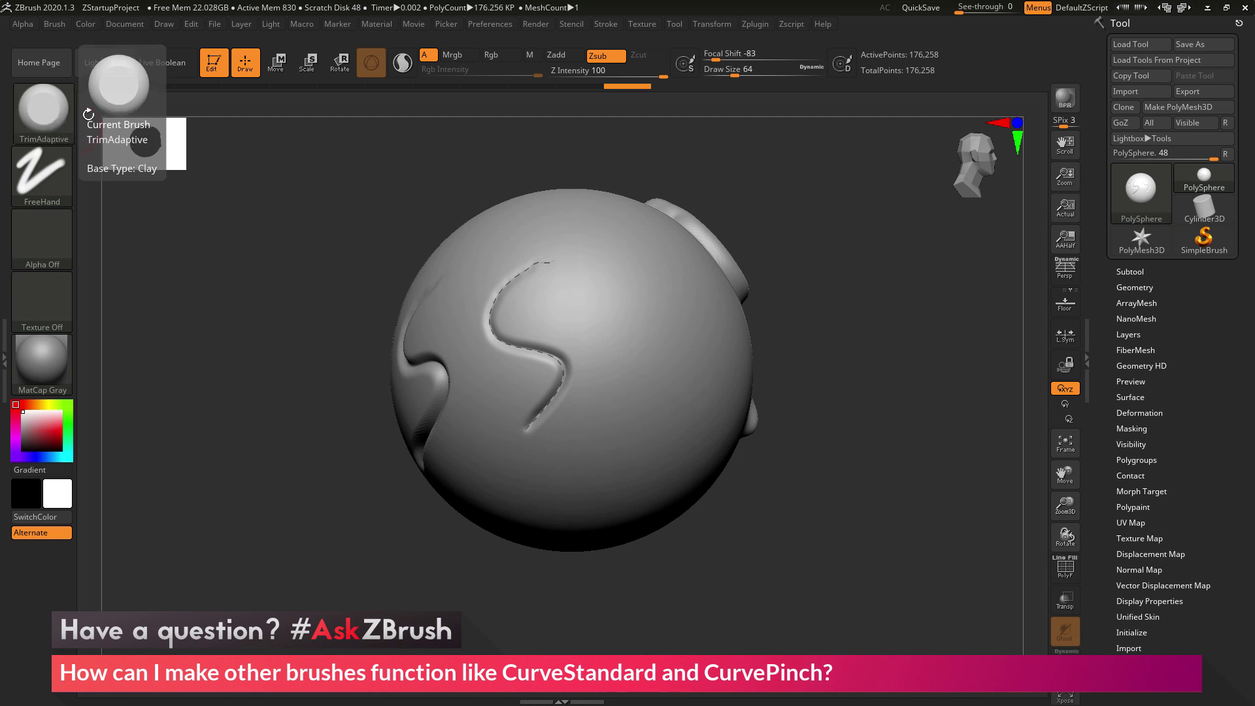
{"action": "left_click", "coordinate": [608, 24]}
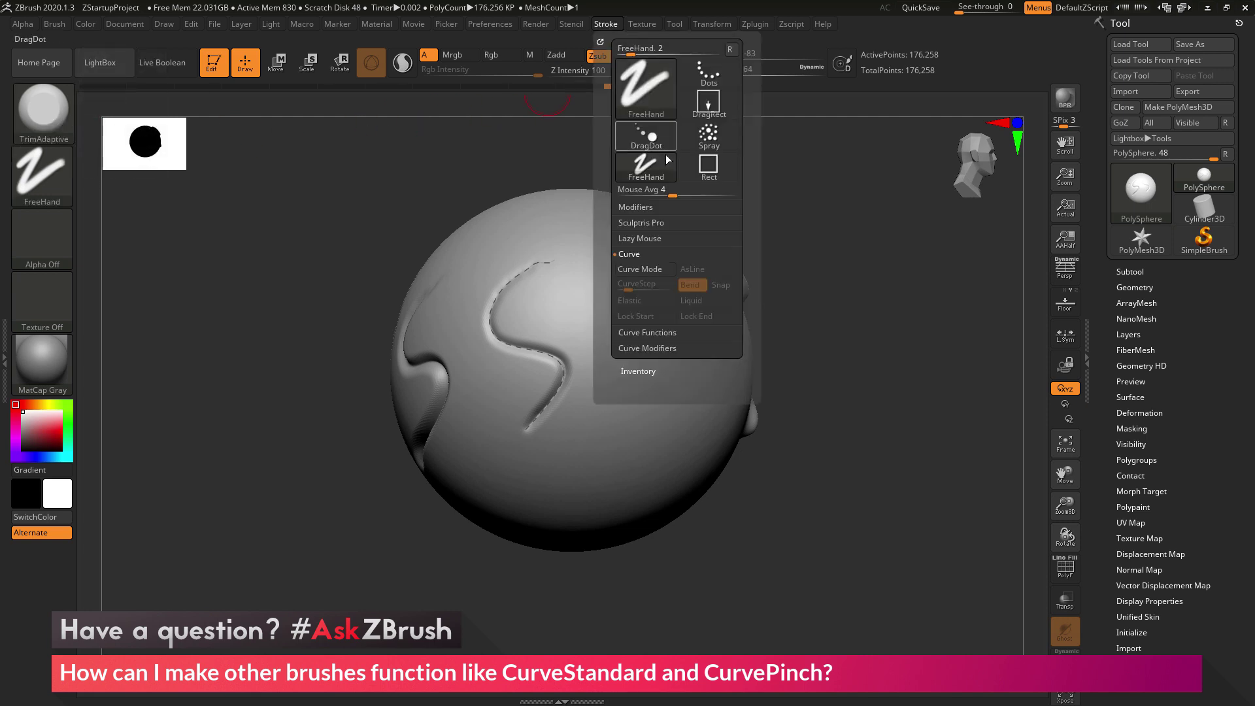
{"action": "left_click", "coordinate": [644, 268]}
Step: Draw an S-shaped TrimAdaptive curve beside the last groove and drag its lower end to trim the surface
{"action": "left_click_drag", "start_coordinate": [860, 287], "coordinate": [785, 272]}
{"action": "left_click_drag", "start_coordinate": [603, 239], "coordinate": [568, 301]}
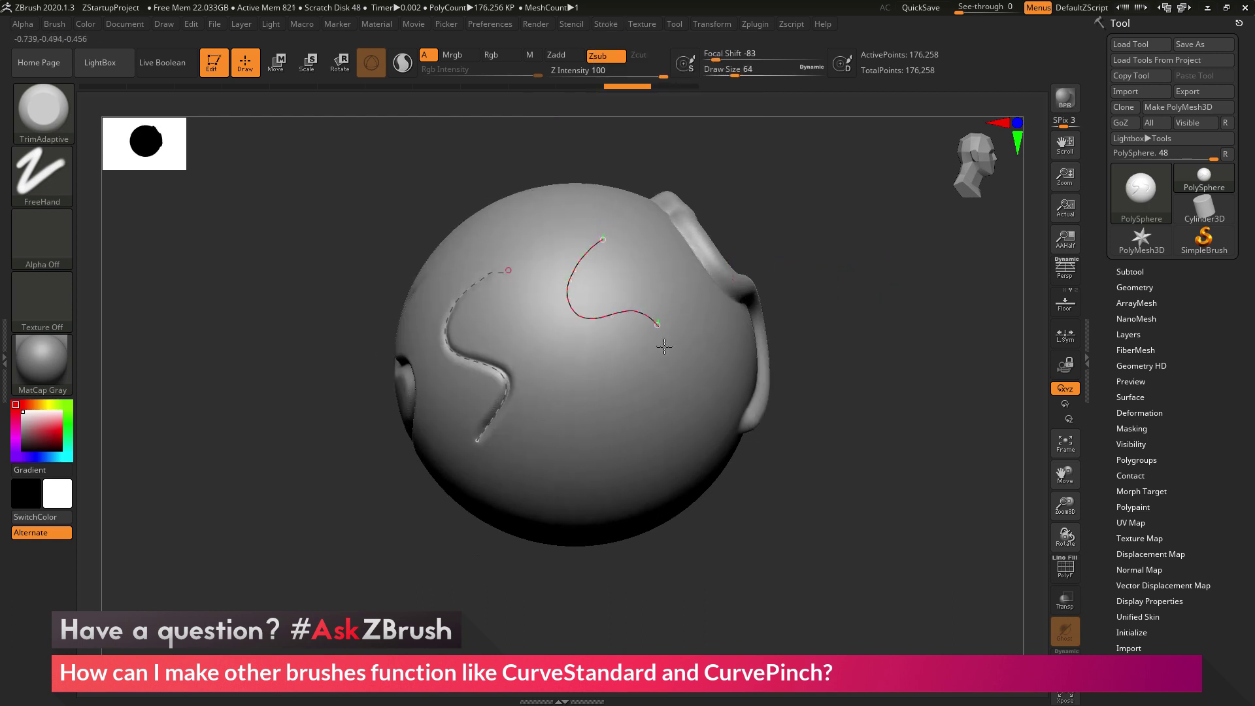
{"action": "left_click_drag", "start_coordinate": [609, 414], "coordinate": [611, 417]}
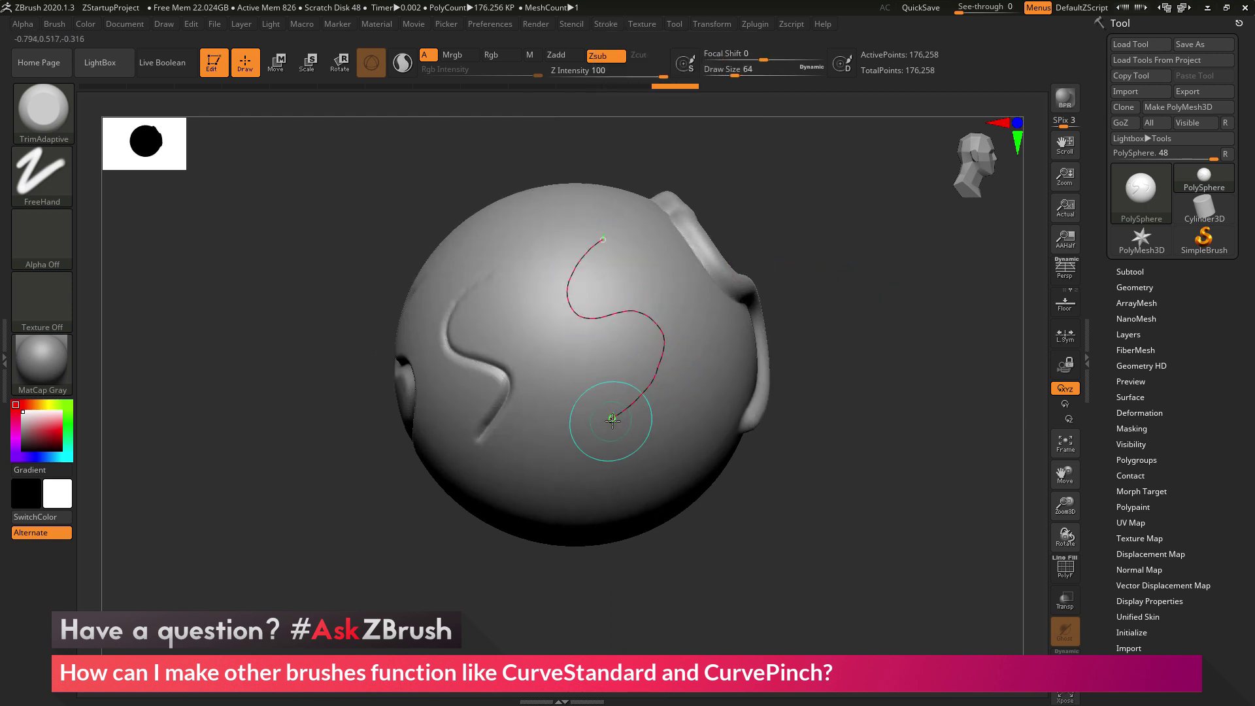
{"action": "mouse_move", "coordinate": [614, 417]}
{"action": "left_mouse_down"}
{"action": "mouse_move", "coordinate": [585, 465]}
{"action": "mouse_move", "coordinate": [600, 482]}
{"action": "mouse_move", "coordinate": [622, 479]}
{"action": "left_mouse_up"}
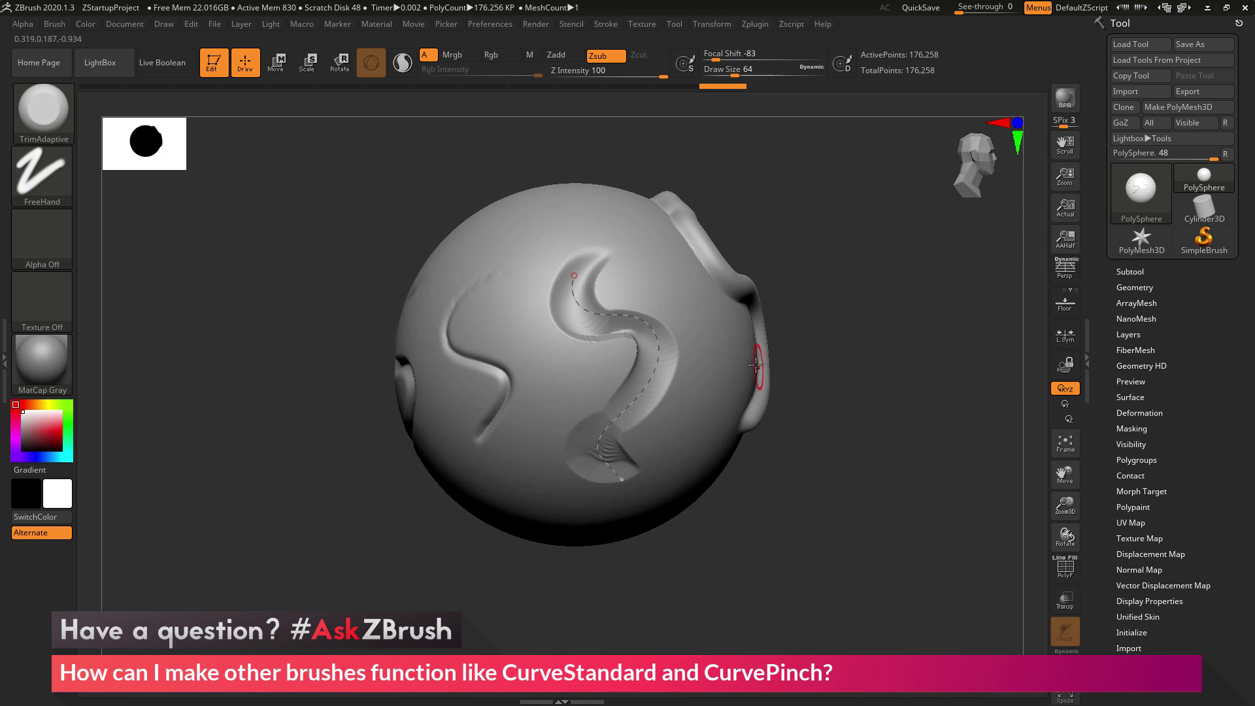
Step: Trim more of the sphere with further TrimAdaptive curves, pulling the middle of the long vertical curve sideways
{"action": "left_click_drag", "start_coordinate": [707, 355], "coordinate": [735, 347]}
{"action": "left_click_drag", "start_coordinate": [832, 277], "coordinate": [872, 288]}
{"action": "left_click_drag", "start_coordinate": [562, 212], "coordinate": [530, 273]}
{"action": "left_click_drag", "start_coordinate": [536, 469], "coordinate": [539, 469]}
{"action": "left_click_drag", "start_coordinate": [549, 338], "coordinate": [521, 353]}
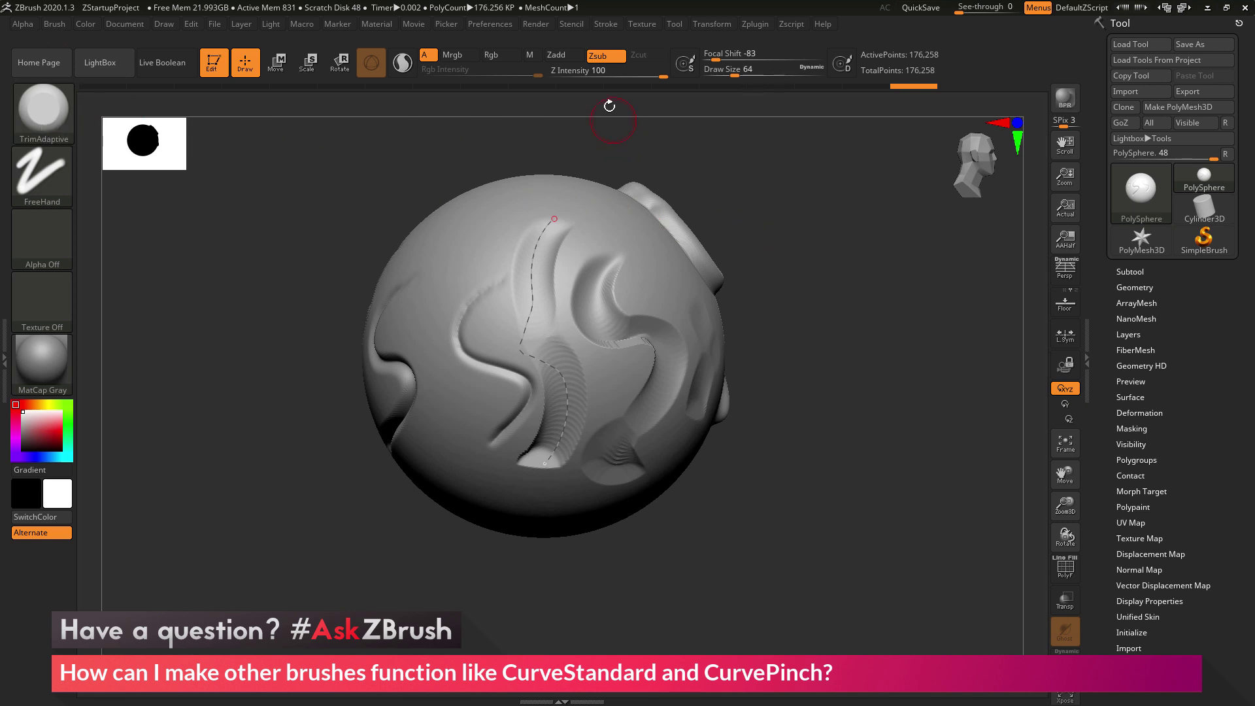
Step: Review the Curve Mode and Snap options in the curve settings of the TrimAdaptive brush
{"action": "left_click", "coordinate": [606, 25]}
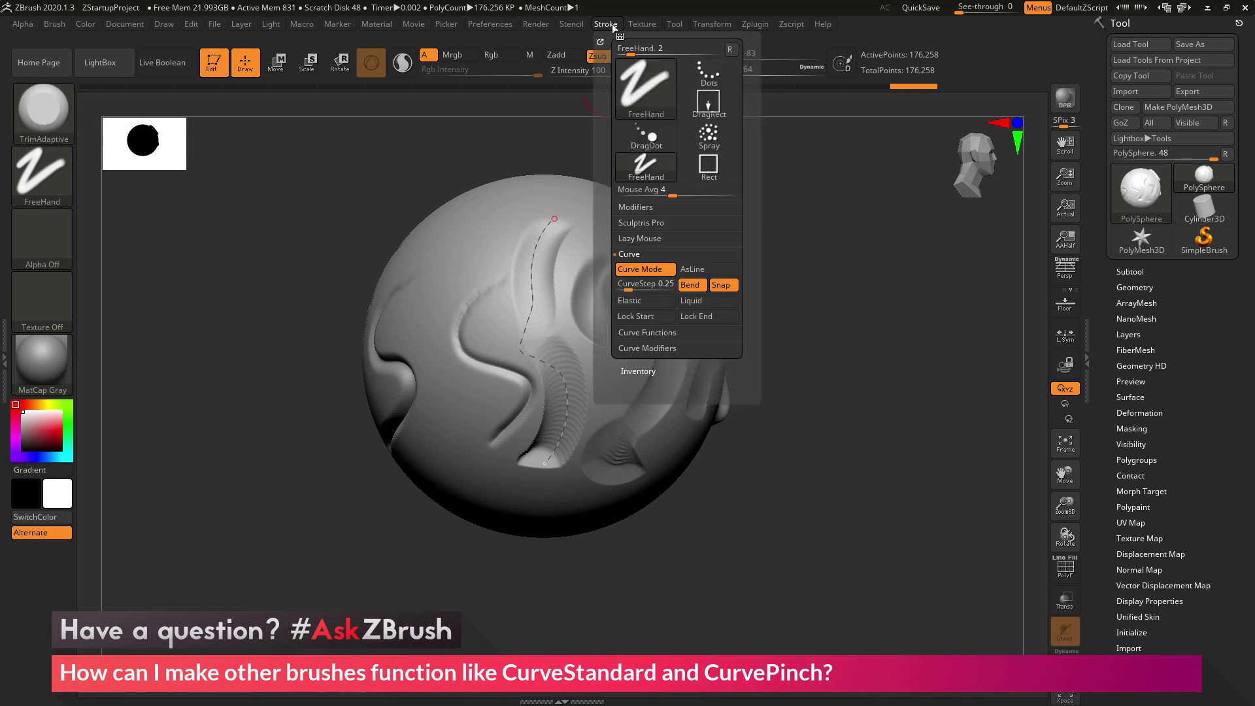
{"action": "left_click", "coordinate": [645, 268]}
{"action": "left_click", "coordinate": [643, 269]}
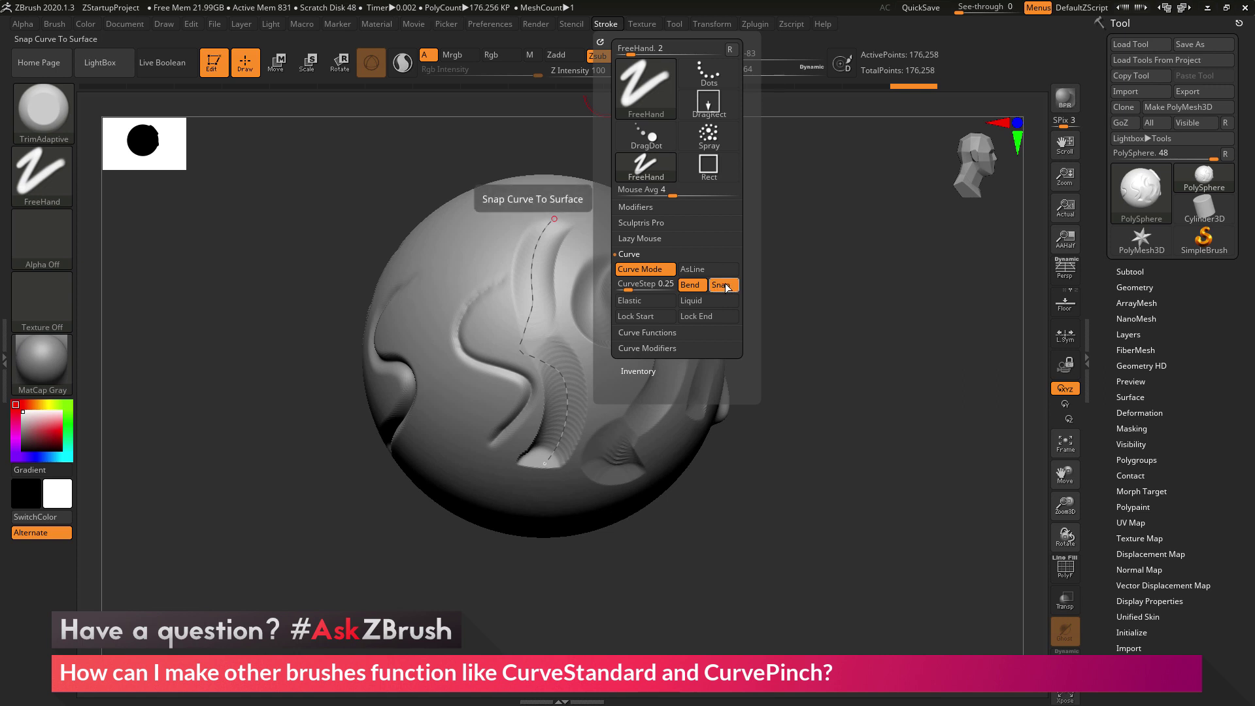
Step: Select the CurveStandard brush and sculpt one long and two short raised curves between the existing grooves
{"action": "left_click", "coordinate": [43, 110]}
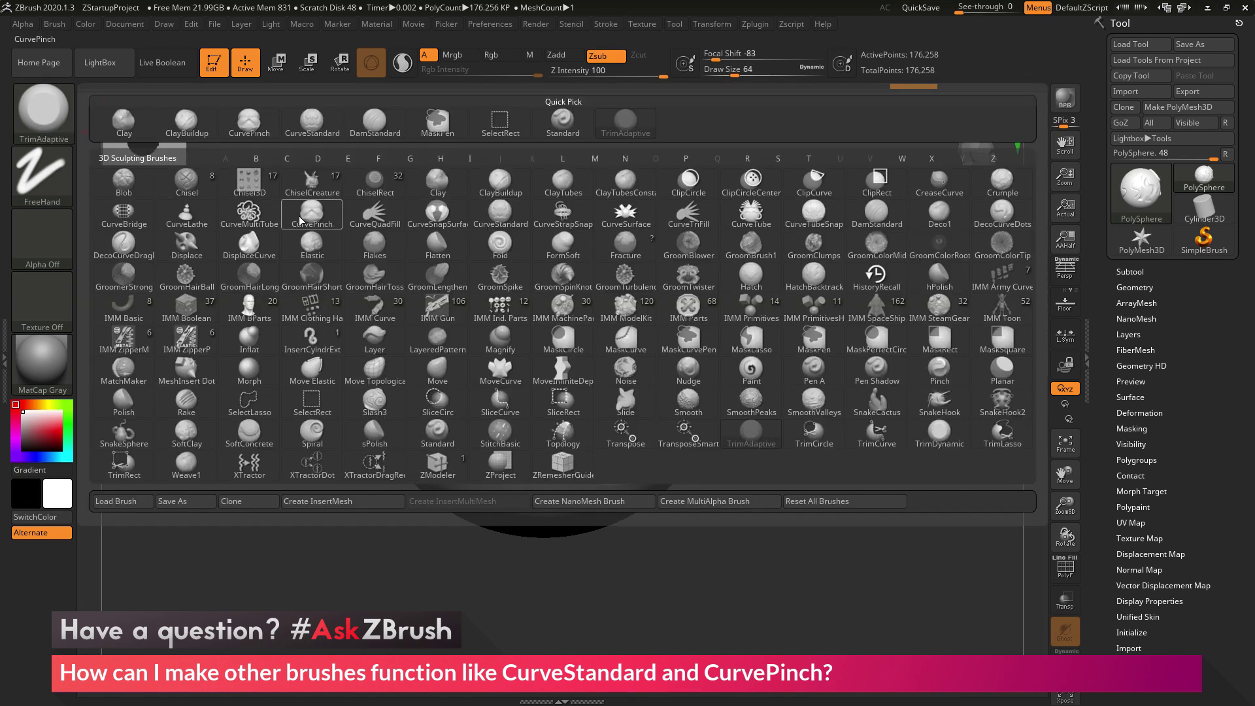
{"action": "left_click", "coordinate": [500, 214]}
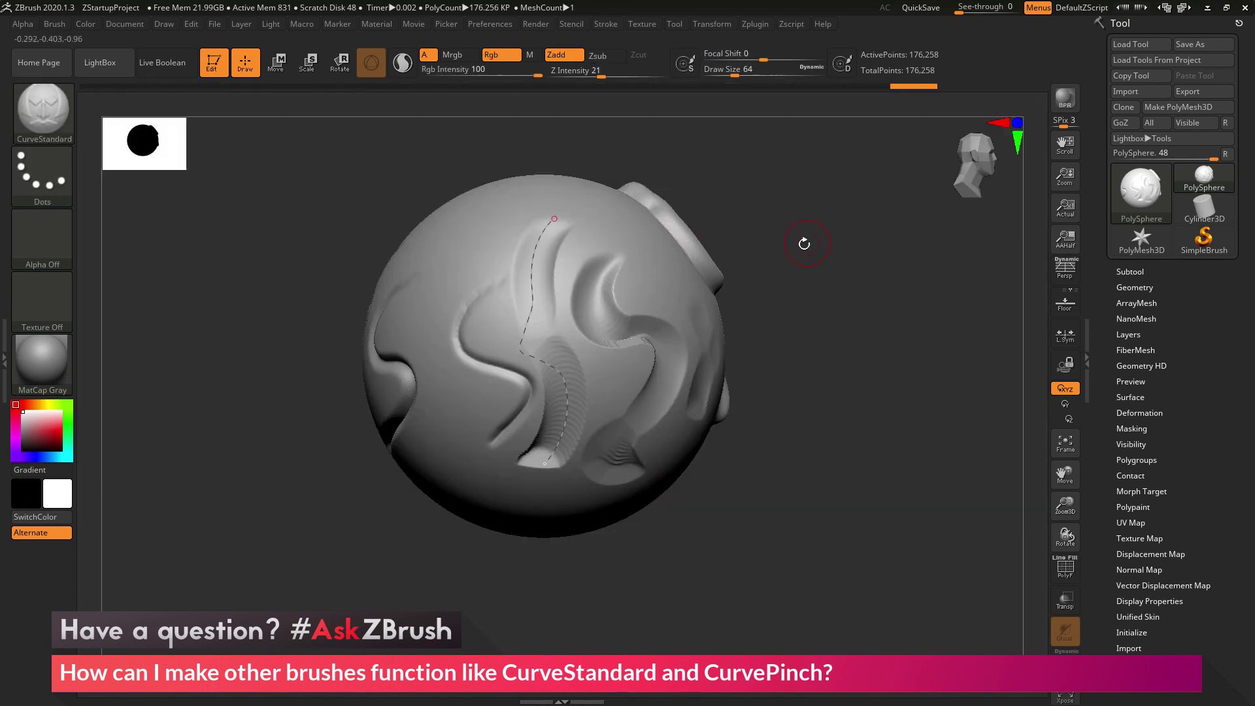
{"action": "mouse_move", "coordinate": [840, 244]}
{"action": "left_mouse_down", "text": "alt"}
{"action": "mouse_move", "coordinate": [857, 232]}
{"action": "mouse_move", "coordinate": [845, 252]}
{"action": "mouse_move", "coordinate": [867, 266]}
{"action": "left_mouse_up", "text": "alt"}
{"action": "mouse_move", "coordinate": [545, 242]}
{"action": "left_mouse_down"}
{"action": "mouse_move", "coordinate": [518, 460]}
{"action": "mouse_move", "coordinate": [500, 470]}
{"action": "left_mouse_up"}
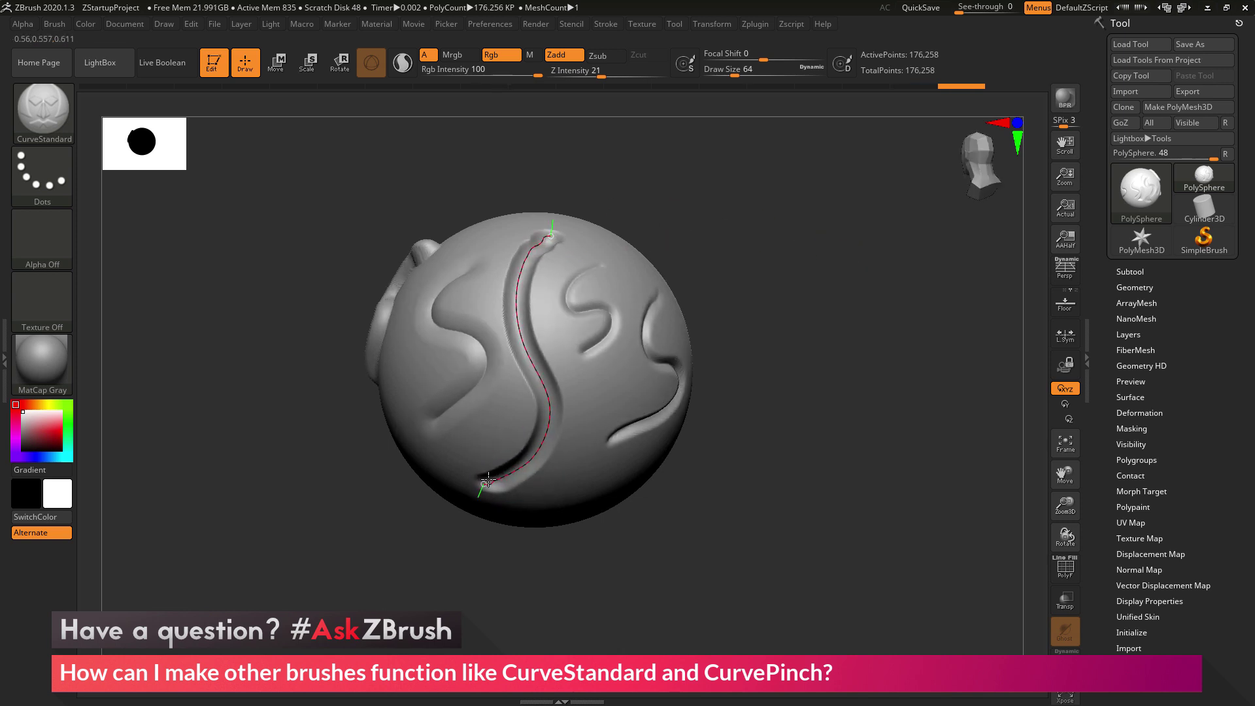
{"action": "left_click_drag", "start_coordinate": [629, 372], "coordinate": [574, 444]}
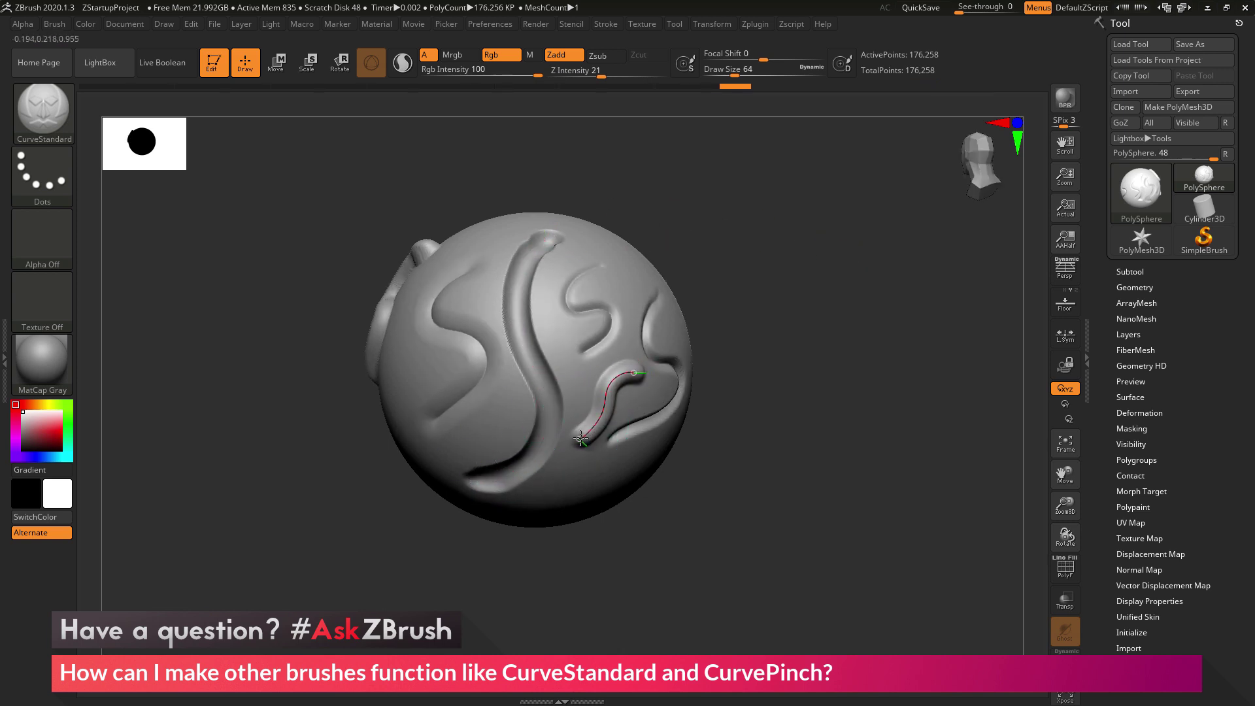
{"action": "left_click_drag", "start_coordinate": [724, 319], "coordinate": [749, 289]}
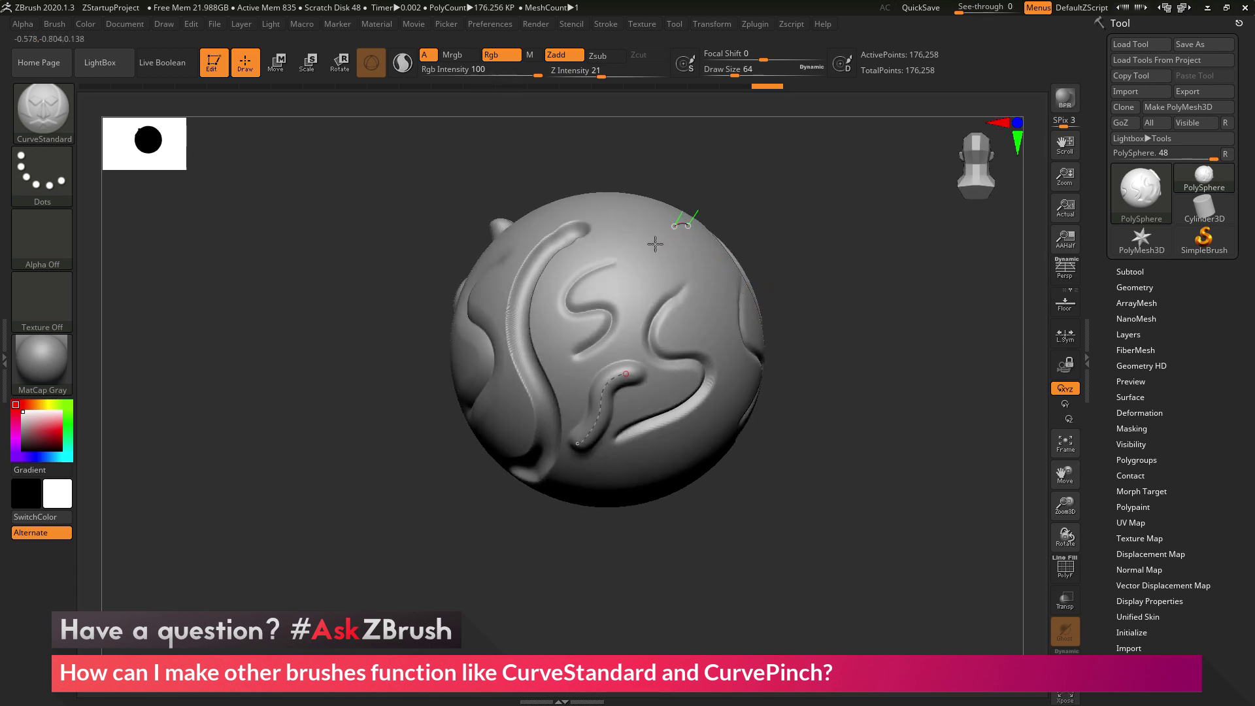
{"action": "left_click_drag", "start_coordinate": [634, 300], "coordinate": [625, 320]}
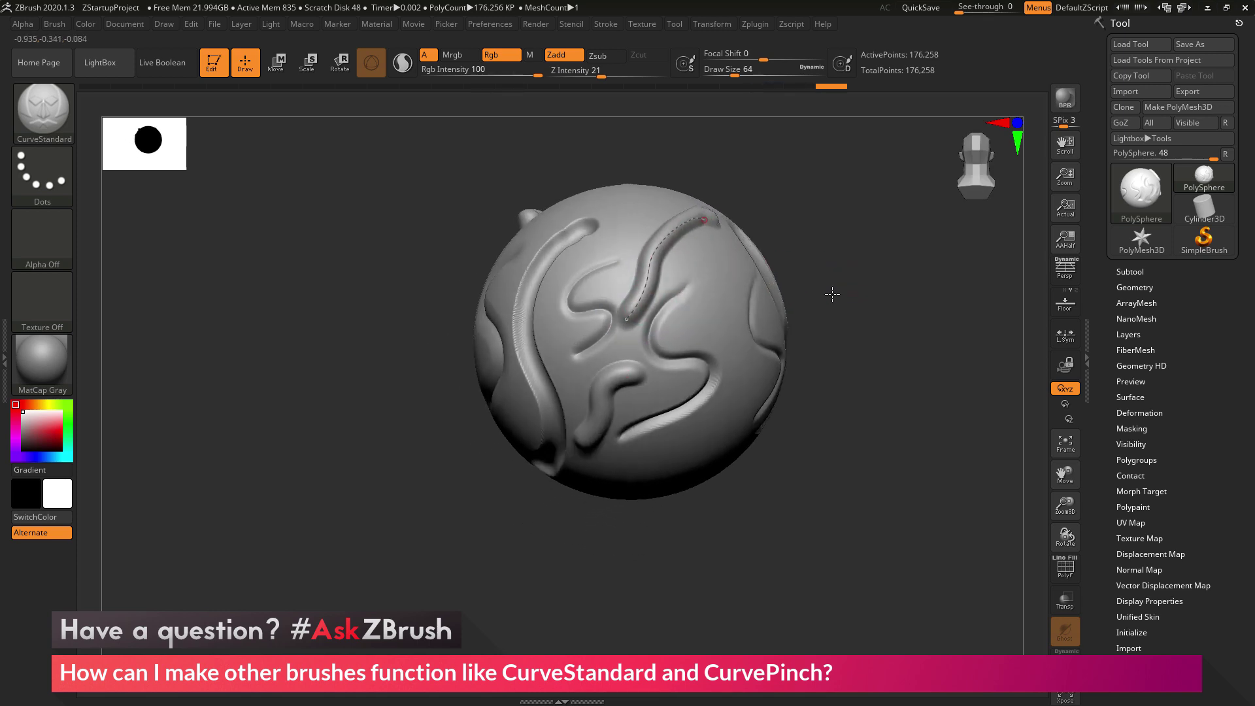